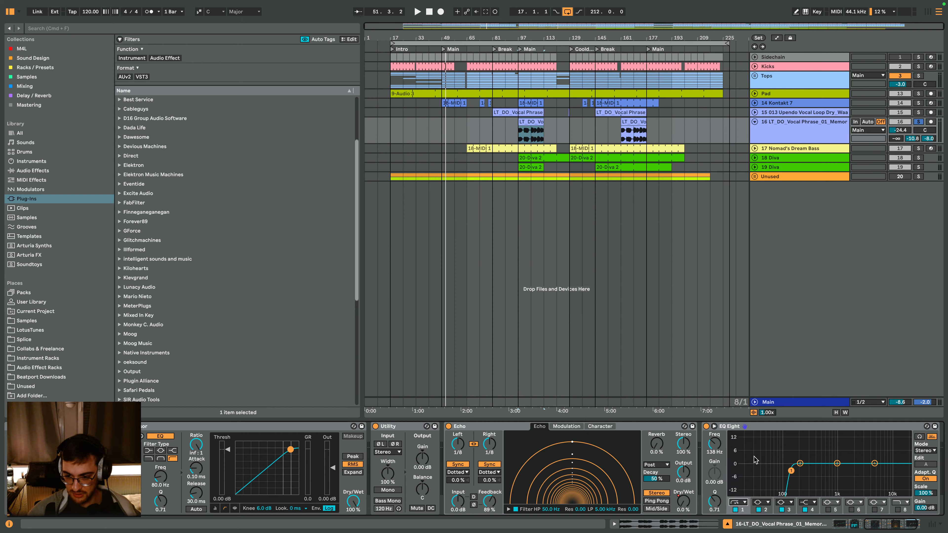
- Lower EQ Eight's first band to about 34 Hz and deactivate that band
drag(791, 470, 758, 476)
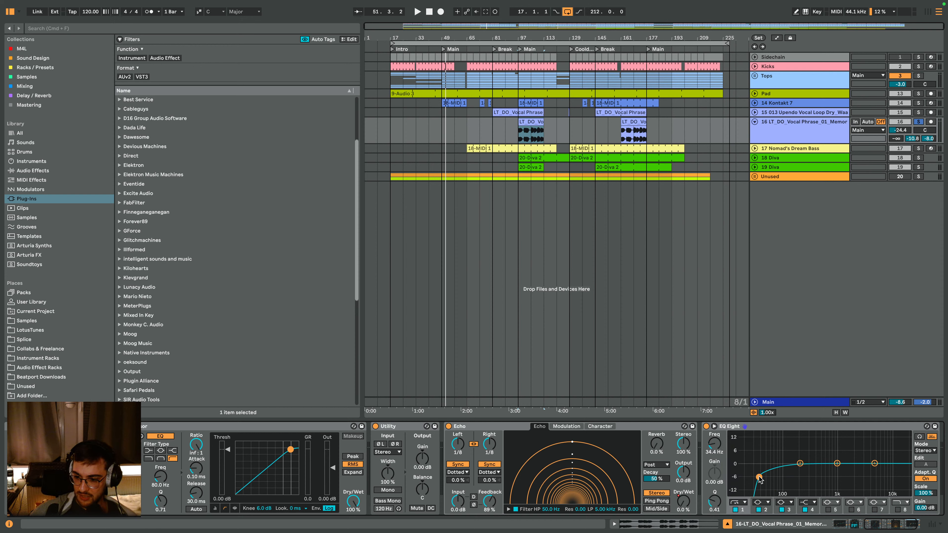
click(735, 510)
click(887, 527)
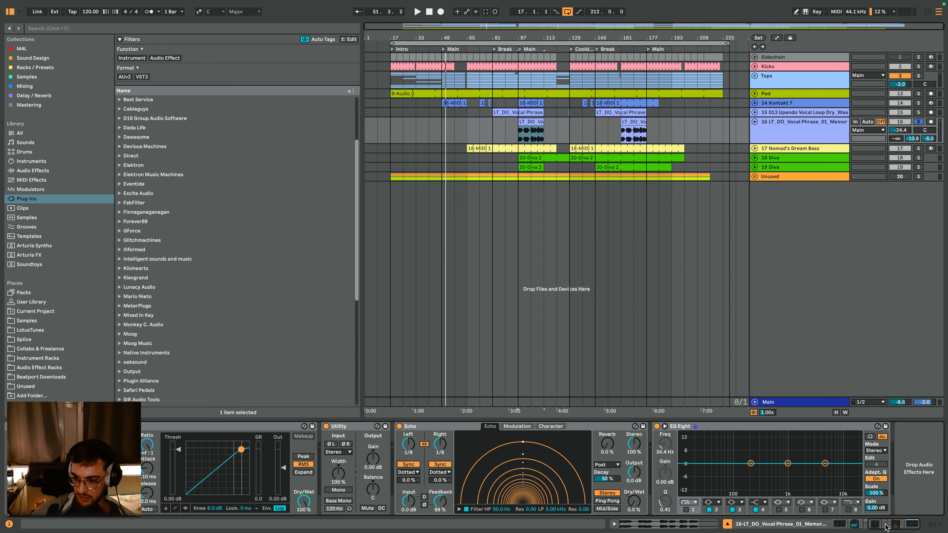
- Switch the EQ Eight on the vocal phrase track from stereo to M/S processing mode
click(880, 468)
click(877, 465)
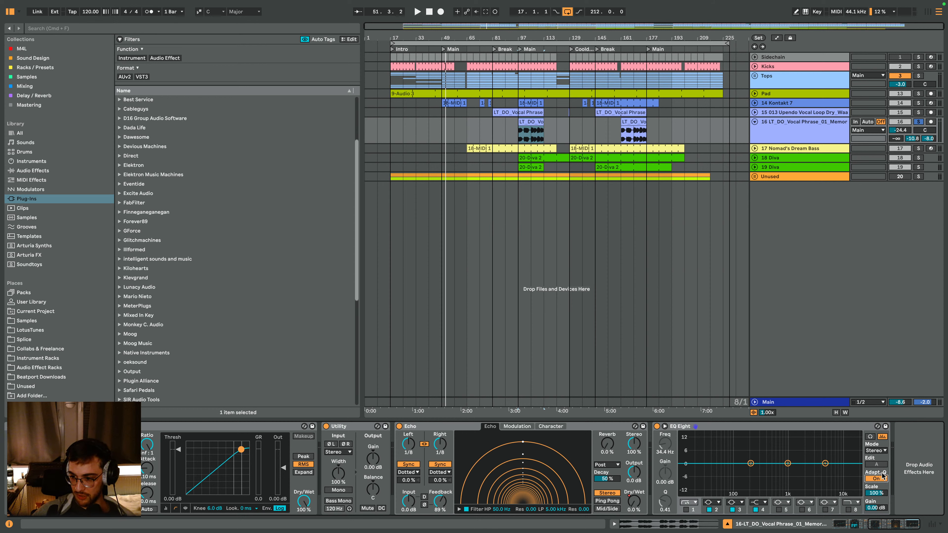
click(876, 451)
click(877, 473)
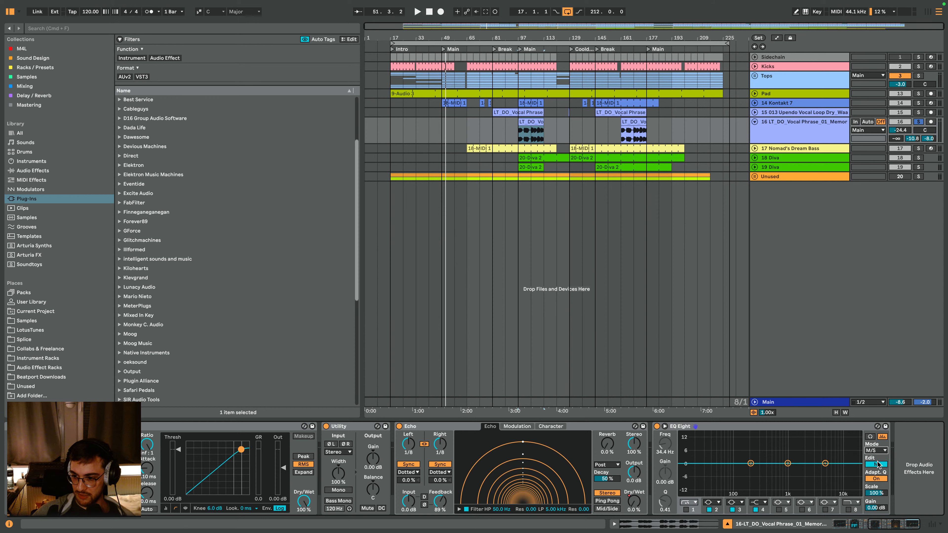
- Boost the highs around 5 kHz on EQ Eight's side channel and add a low cut to its mid channel
click(875, 464)
drag(814, 451, 765, 467)
click(880, 464)
click(714, 502)
click(712, 451)
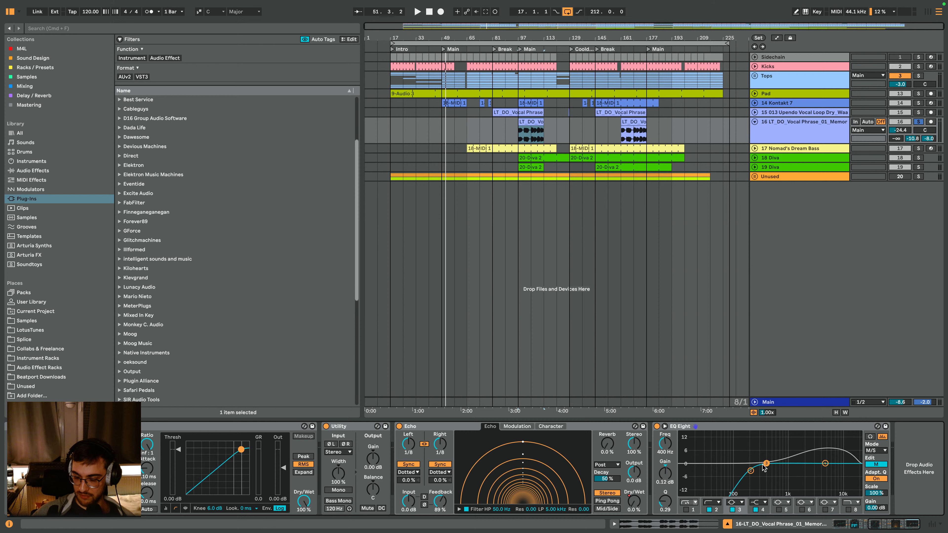
click(871, 466)
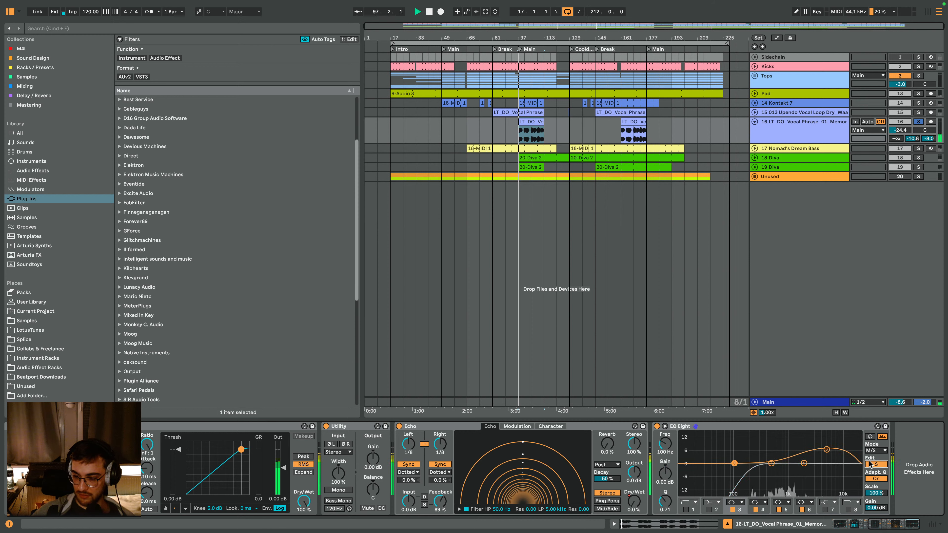
- Raise the mid channel's low cut to 267 Hz in EQ Eight and return to editing the side channel
click(771, 463)
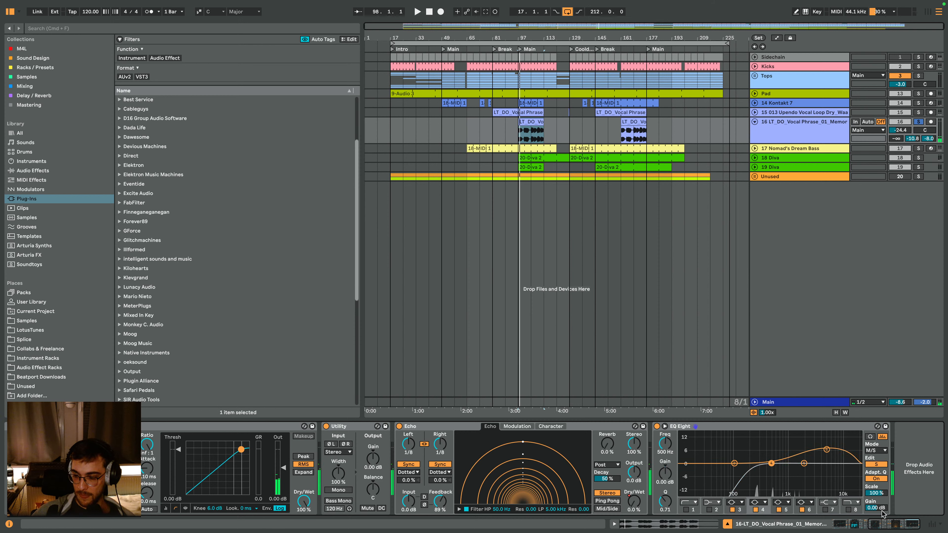
click(744, 430)
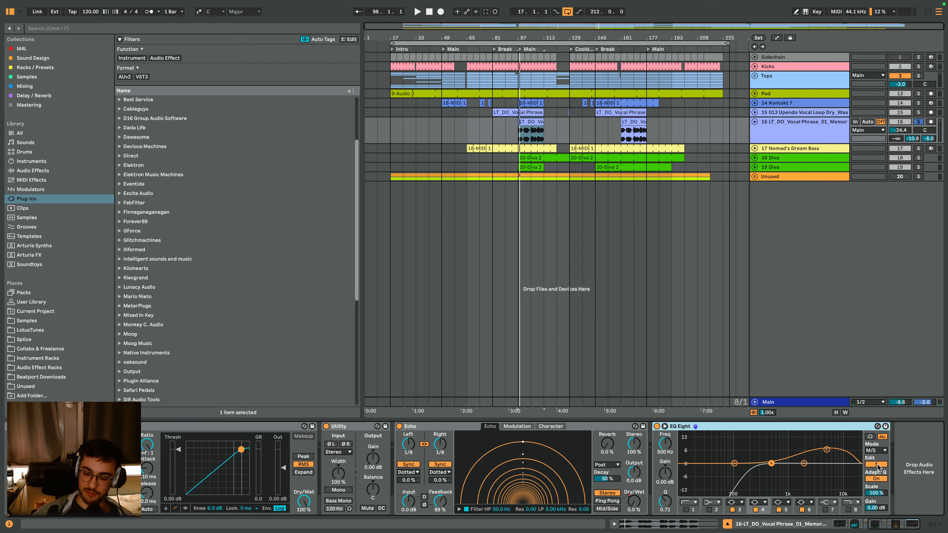
click(876, 465)
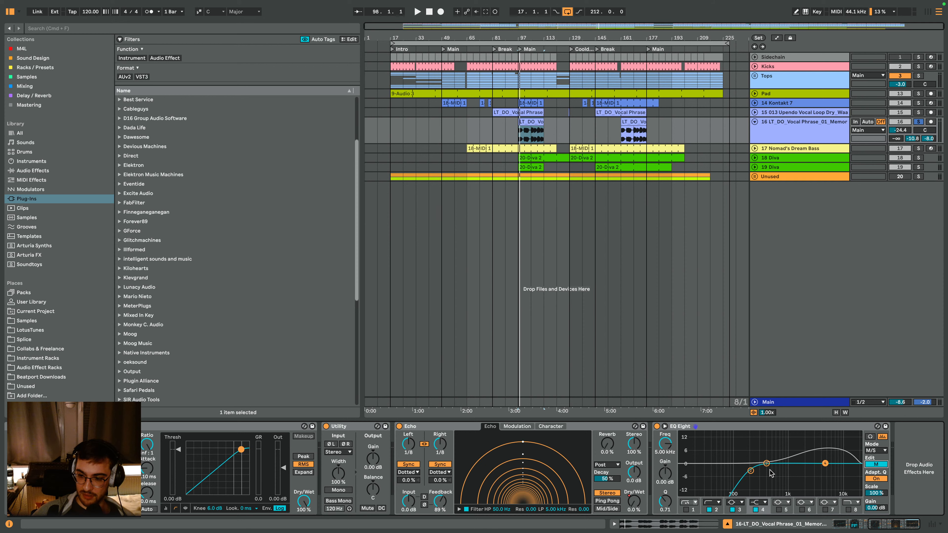
drag(750, 470, 757, 469)
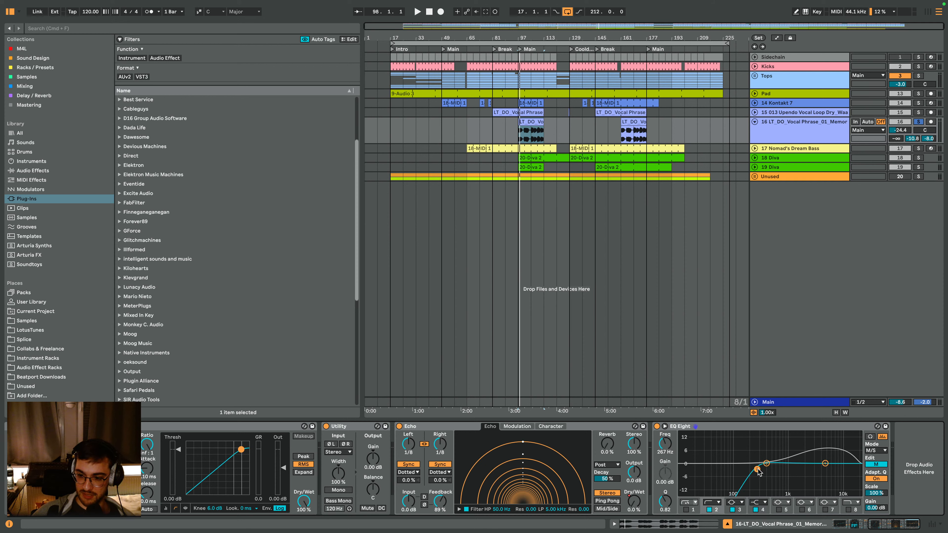
click(879, 466)
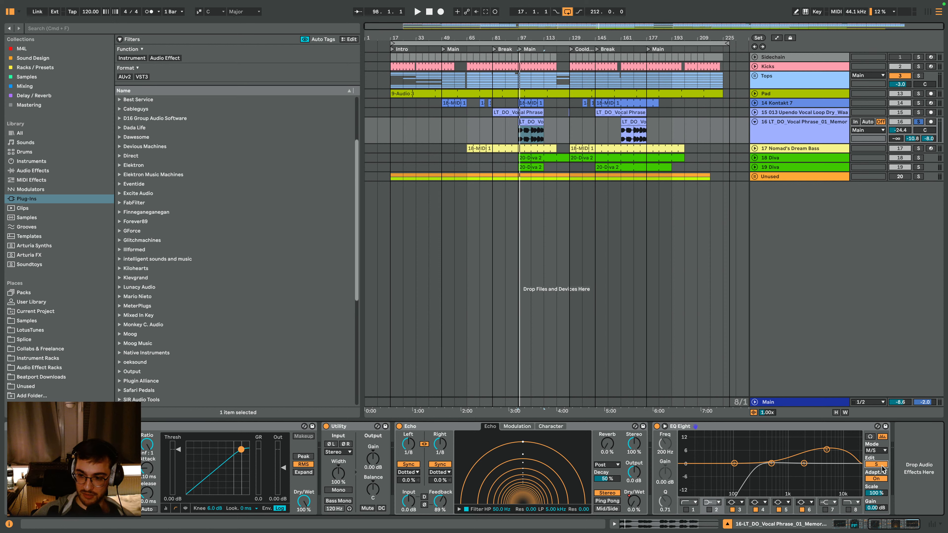
- Play the vocal in the Main section while raising the side channel's high boost to about 11.5 dB at 5.05 kHz
drag(533, 40, 497, 84)
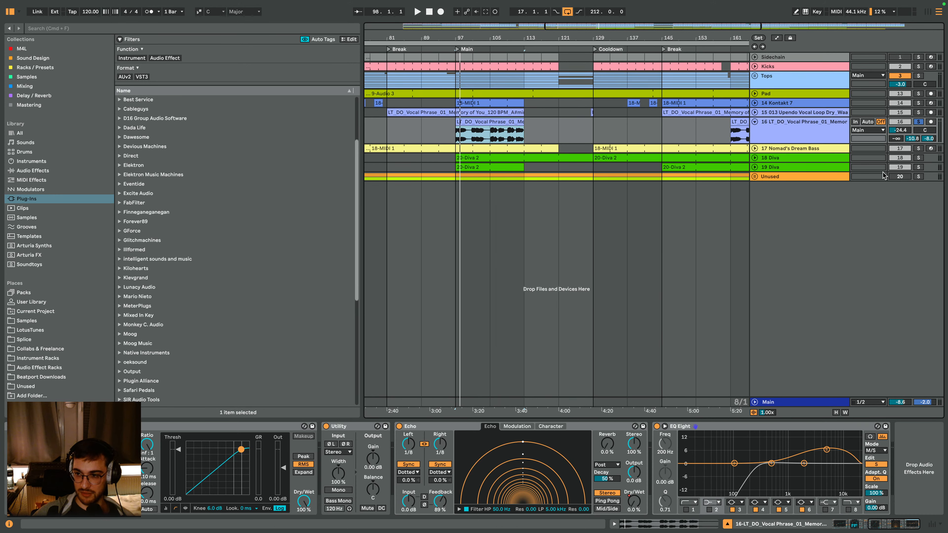
key(space)
drag(827, 450, 825, 441)
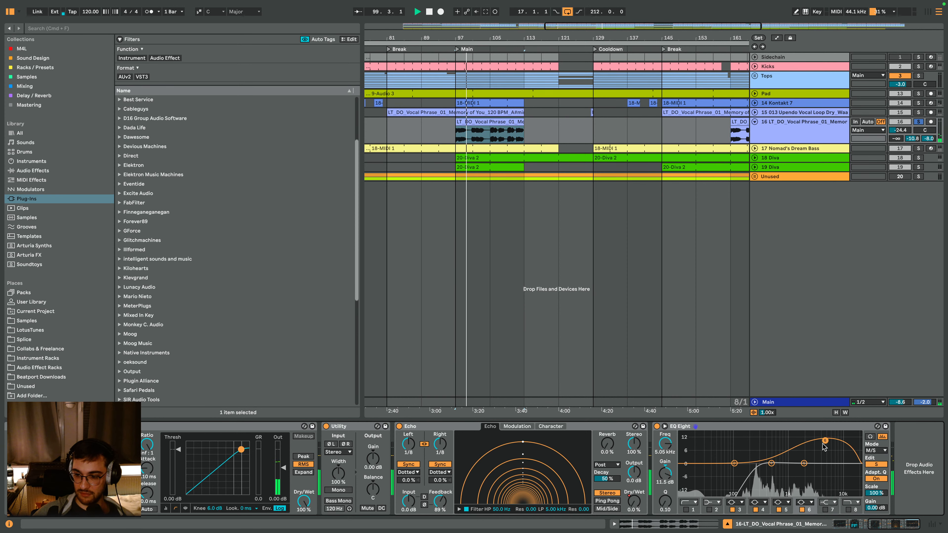
- Audition an extreme low cut on EQ Eight's mid channel during playback and bring it back to about 323 Hz
click(871, 465)
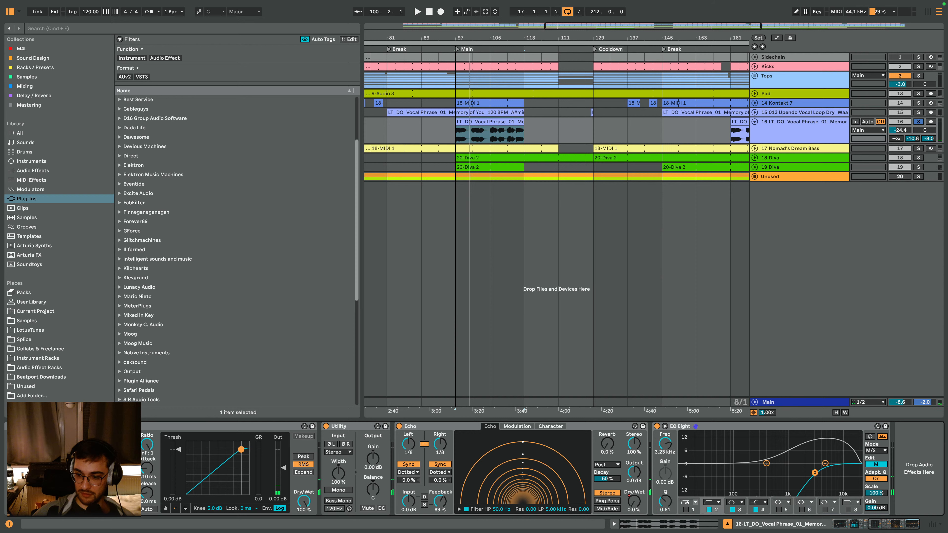
click(875, 464)
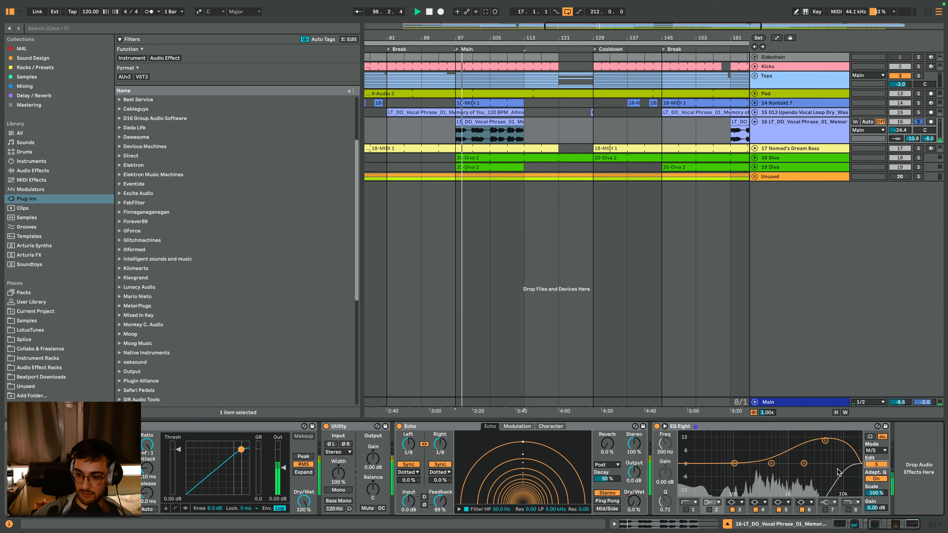
click(877, 465)
drag(842, 471, 785, 472)
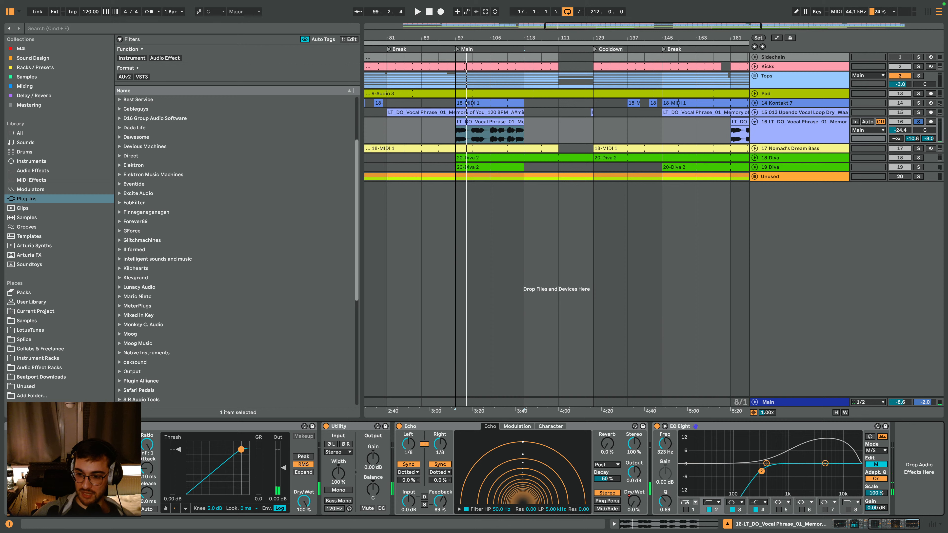
click(876, 464)
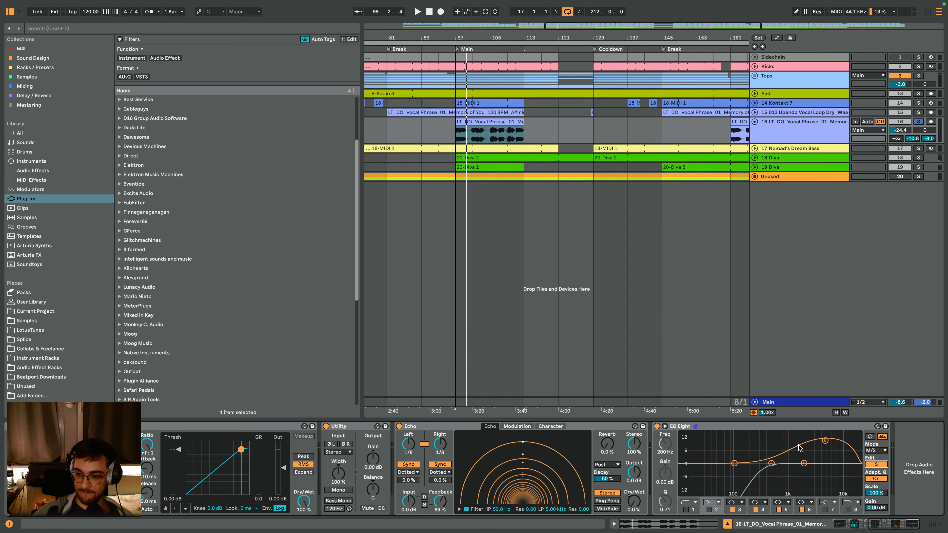
- Set the side channel's high boost to about 12.5 dB at 3.59 kHz and audition EQ Eight during playback
mouse_move(825, 441)
mouse_down()
mouse_move(798, 435)
mouse_move(817, 438)
mouse_up()
key(space)
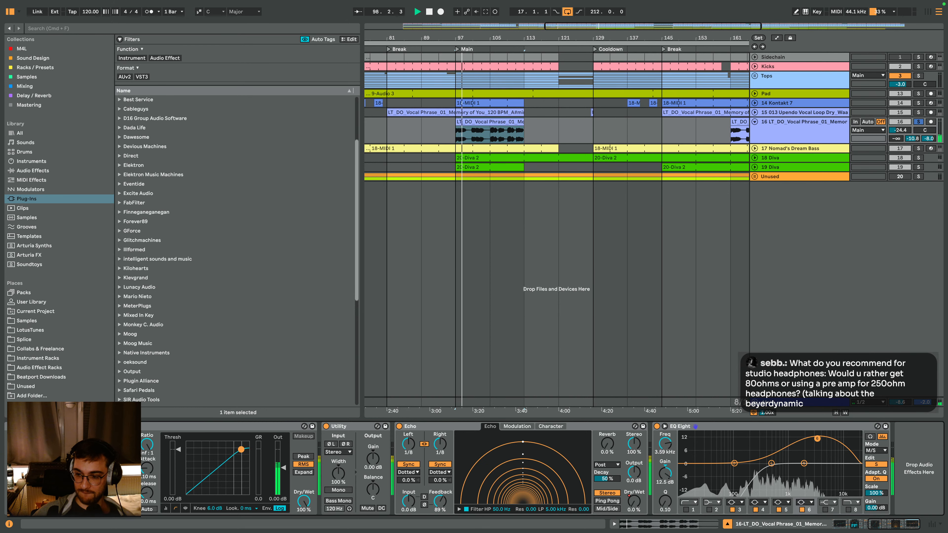
click(658, 428)
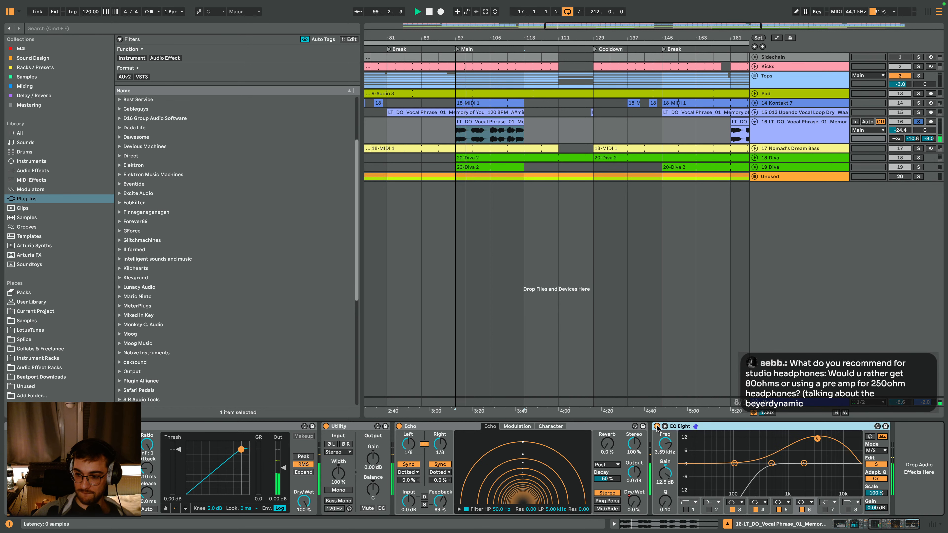
click(771, 463)
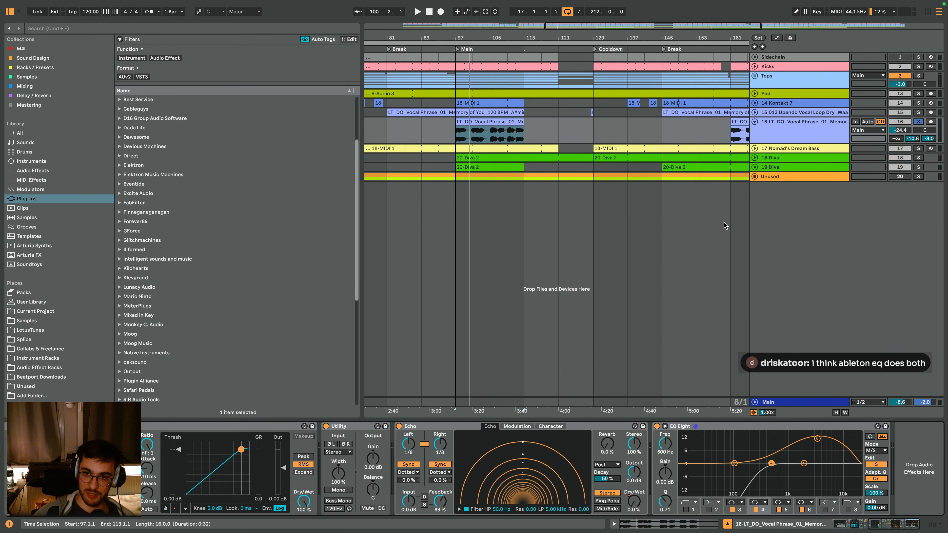
- Unsolo the vocal phrase track so that all tracks play
mouse_move(633, 37)
mouse_down()
mouse_move(584, 17)
mouse_move(584, 32)
mouse_up()
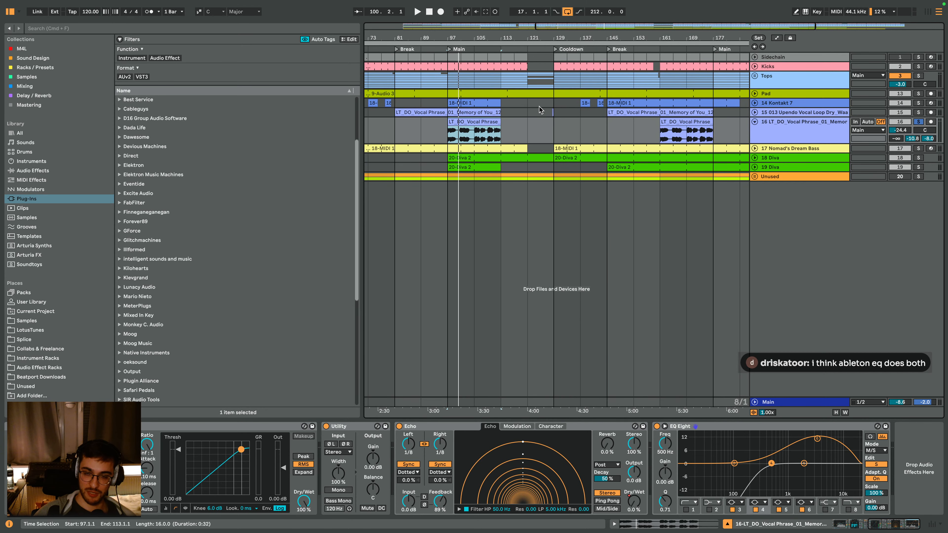
click(546, 120)
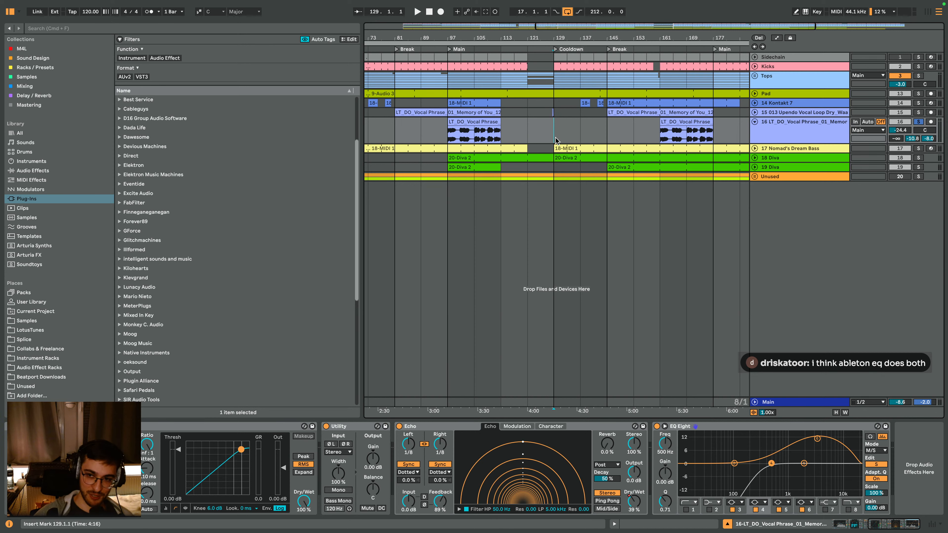
key(s)
key(s)
key(s)
drag(523, 38, 513, 15)
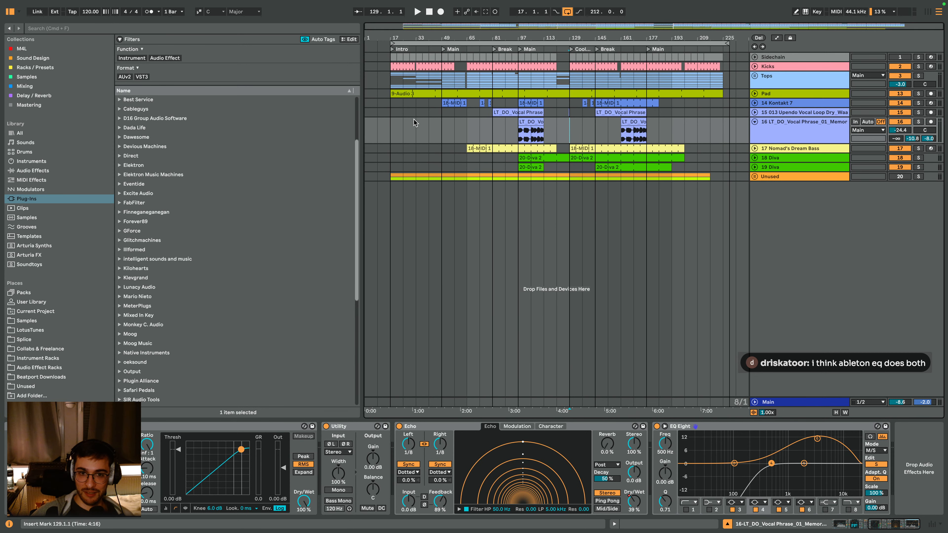
- Play the arrangement from the Intro at bar 17 and lower the Main track volume to about -16.8 dB
click(389, 129)
key(space)
drag(904, 403, 904, 420)
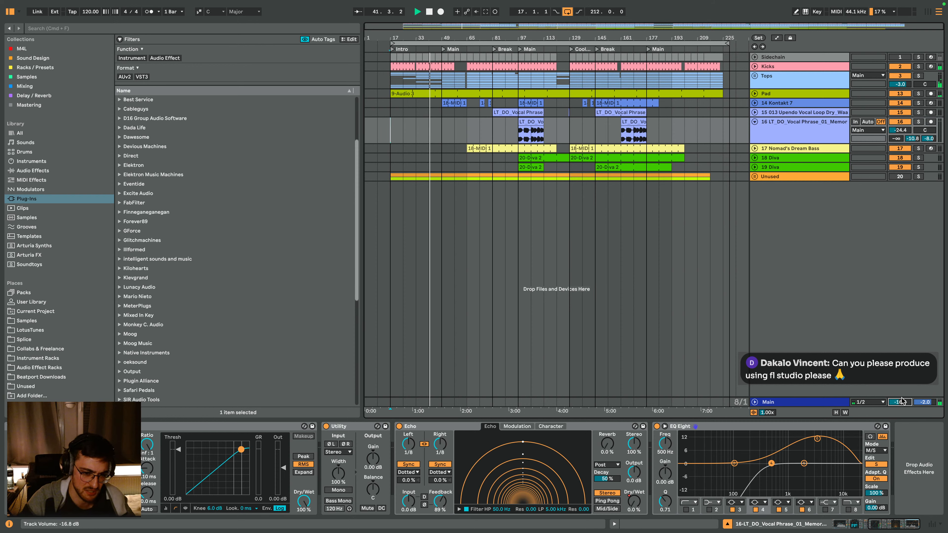
click(468, 125)
- Switch to Chrome, open the Audeze LCD-X product page in a new tab and look through it
key(super+Tab)
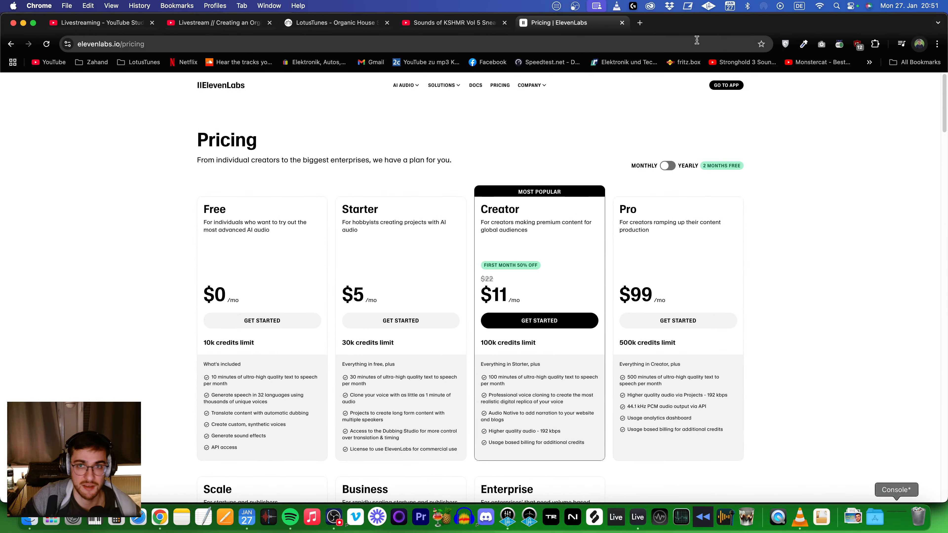
click(642, 23)
text(audeze)
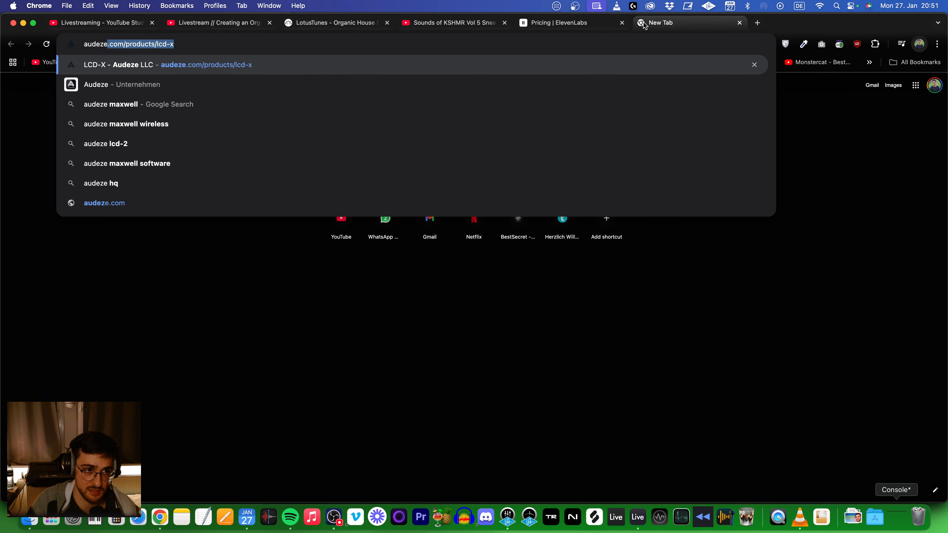
key(Return)
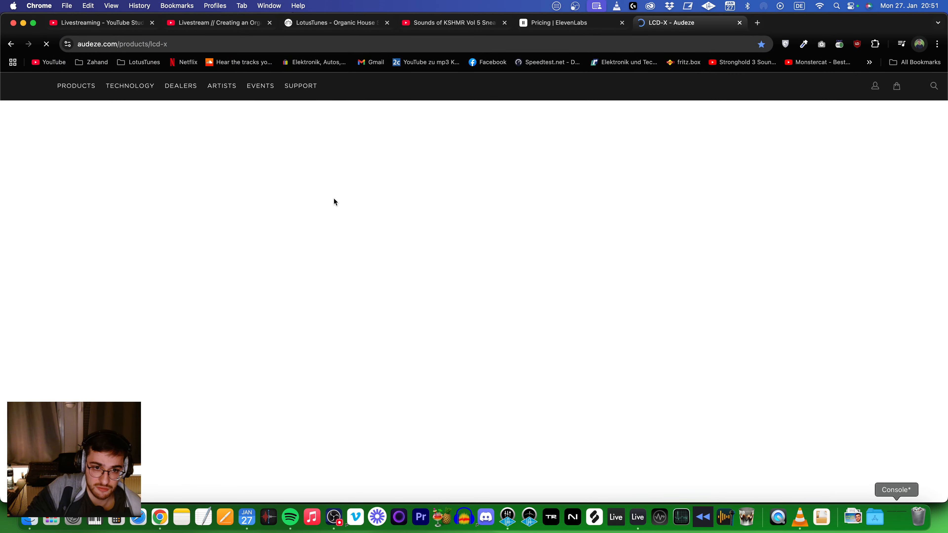
scroll(439, 272, down, 5)
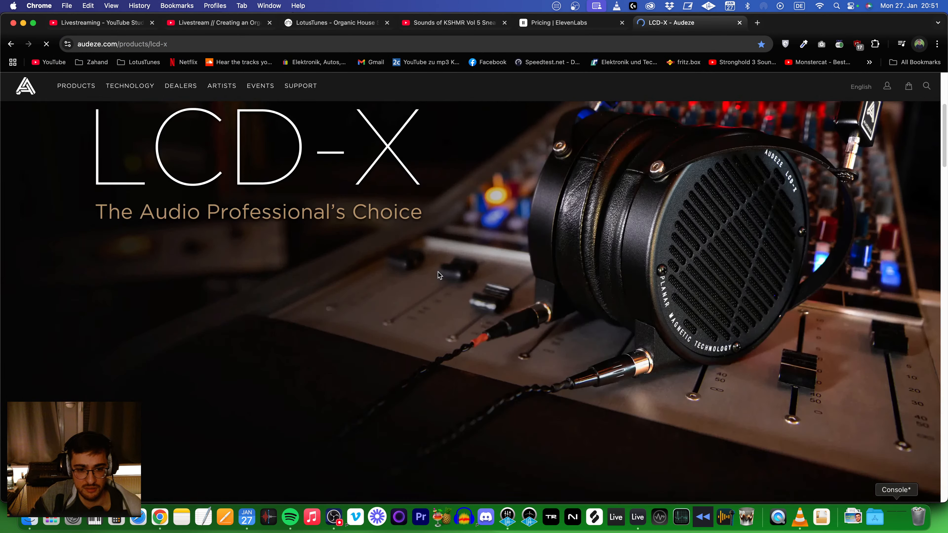
scroll(437, 272, down, 15)
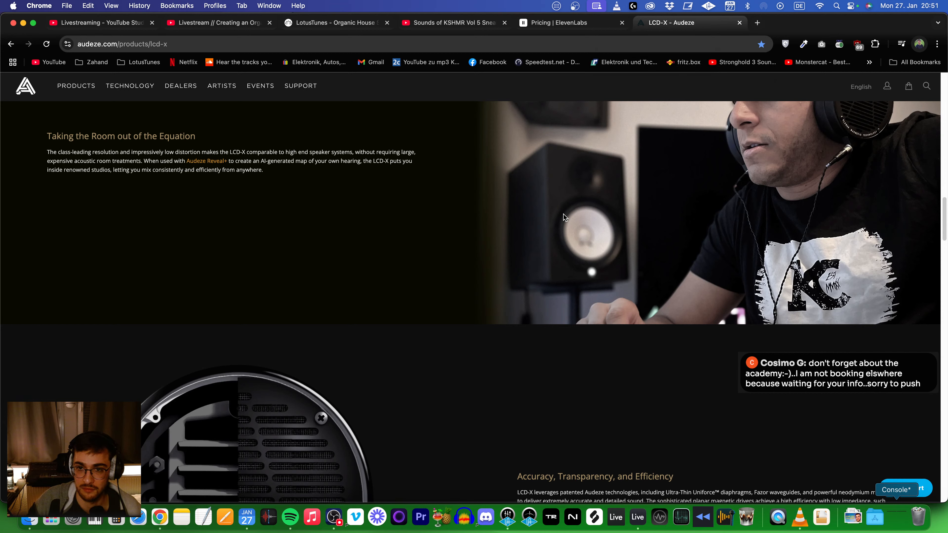
- Search the LCD-X page for "impedance" and go to the match in the specifications table
key(super+f)
text(impedan)
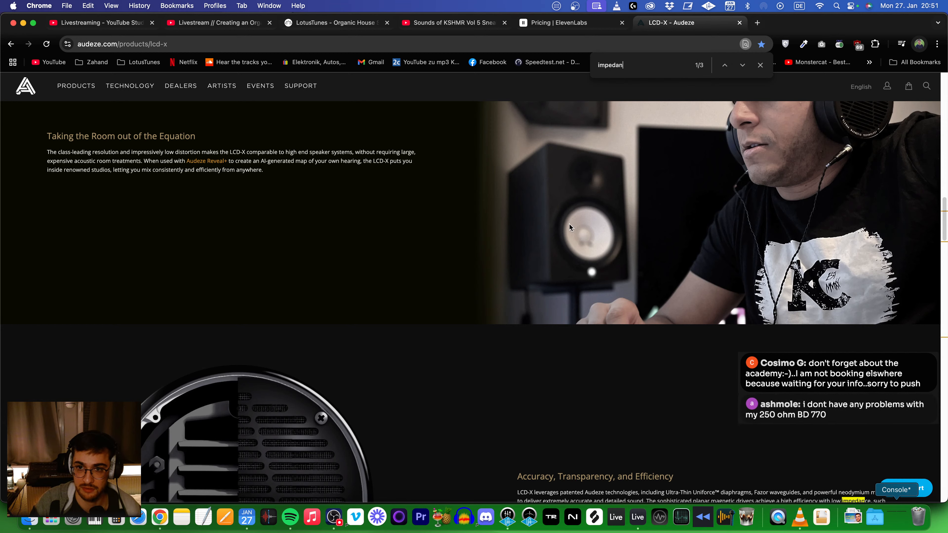
text(ce)
click(743, 65)
click(743, 65)
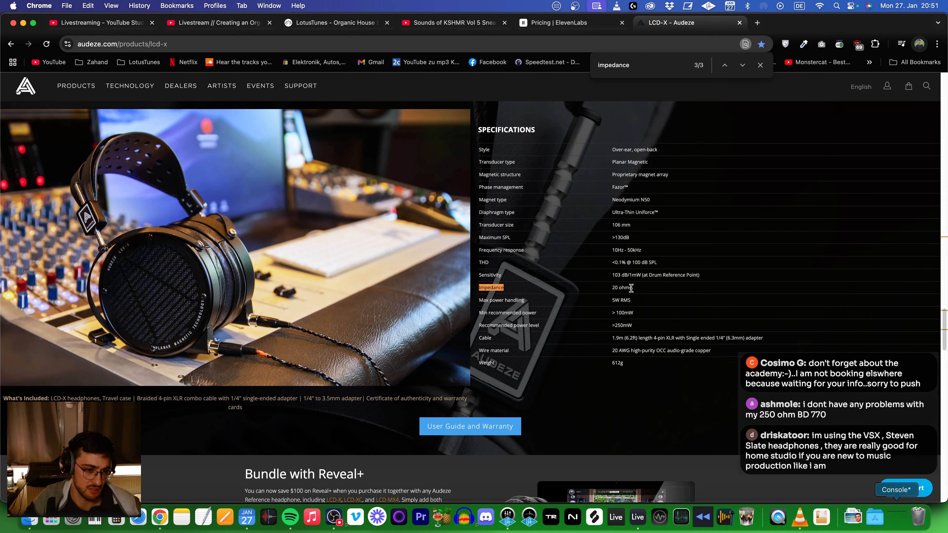
click(553, 144)
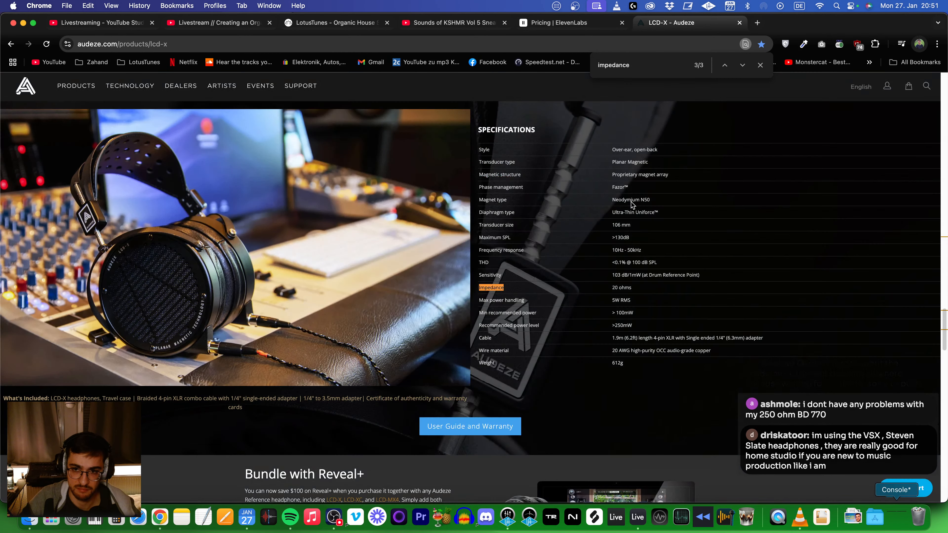
click(760, 65)
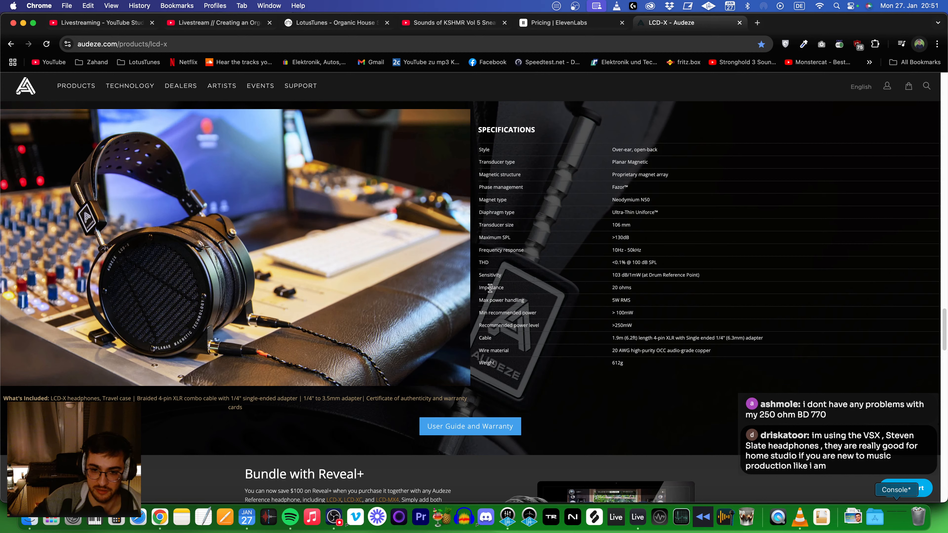
- Highlight the impedance row and the frequency response value in the LCD-X specifications
drag(490, 288, 686, 290)
click(668, 291)
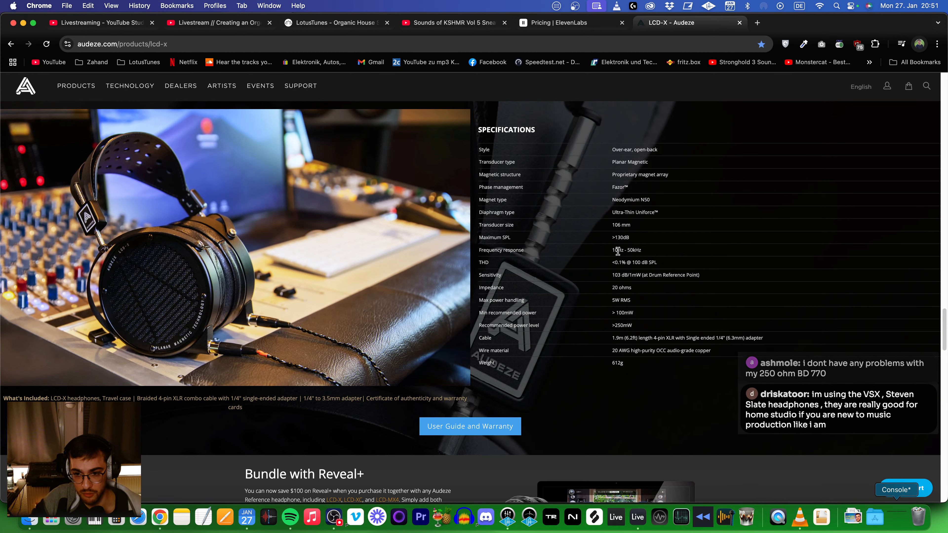
drag(612, 250, 641, 251)
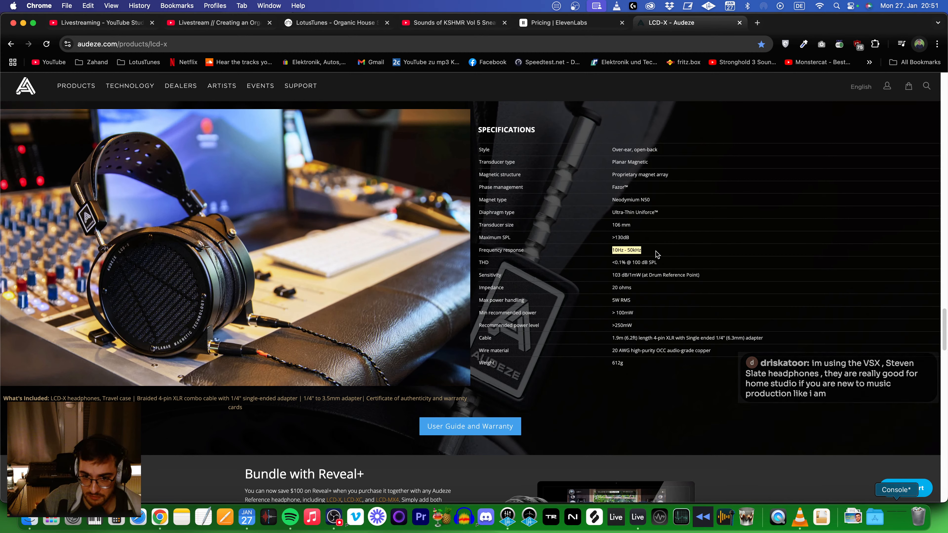
click(636, 254)
scroll(638, 256, up, 1)
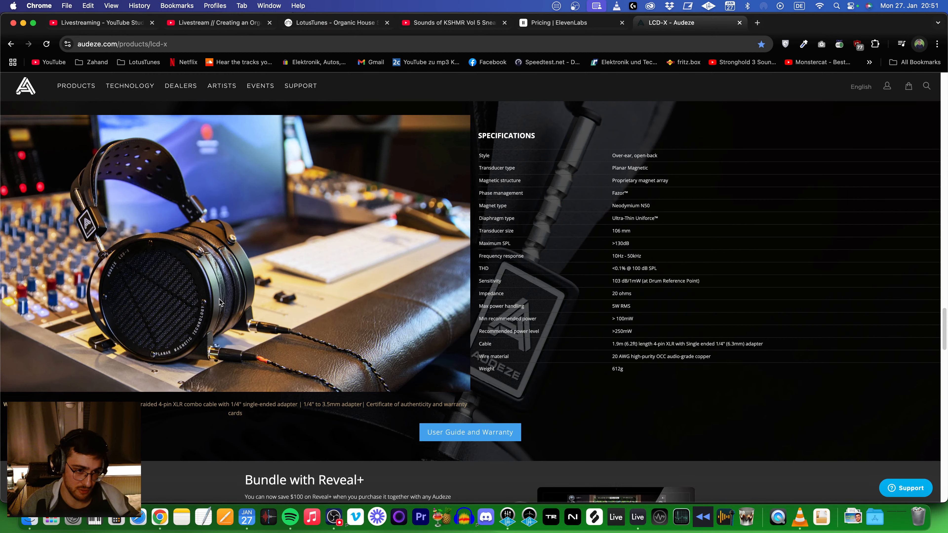
scroll(216, 306, up, 1)
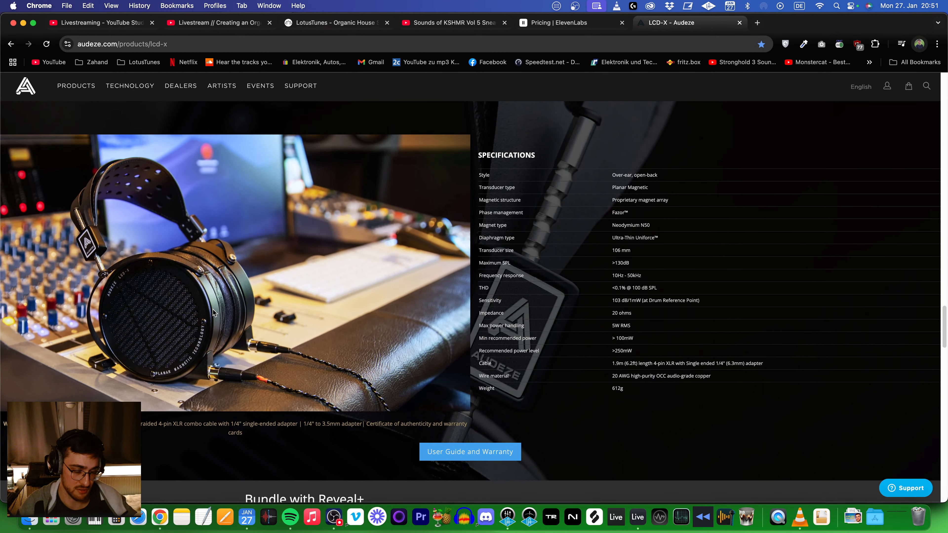
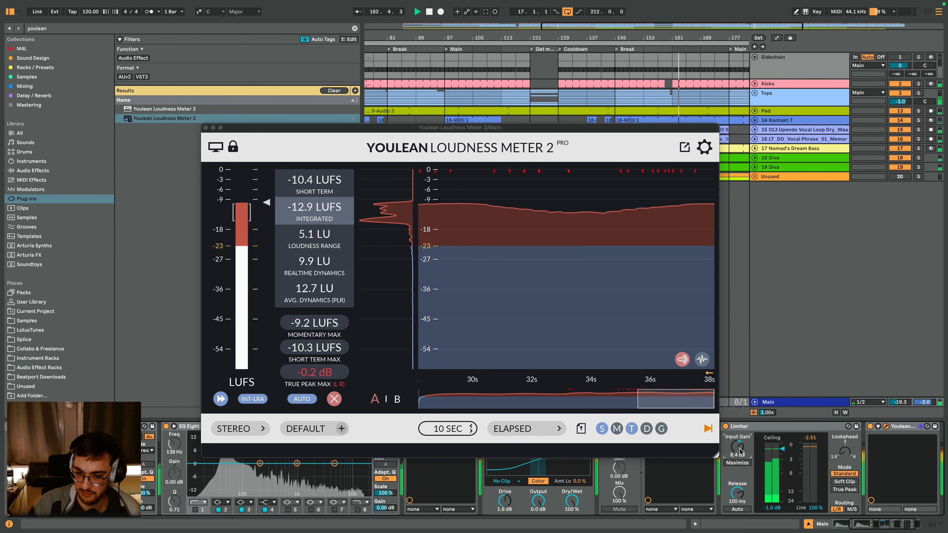
- Stop playback and close the Youlean Loudness Meter window
click(317, 210)
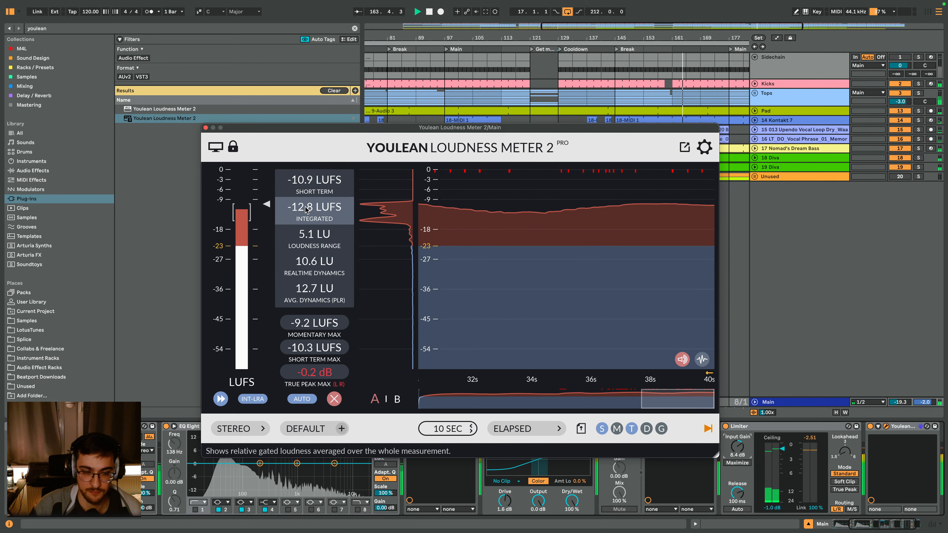
key(space)
click(205, 128)
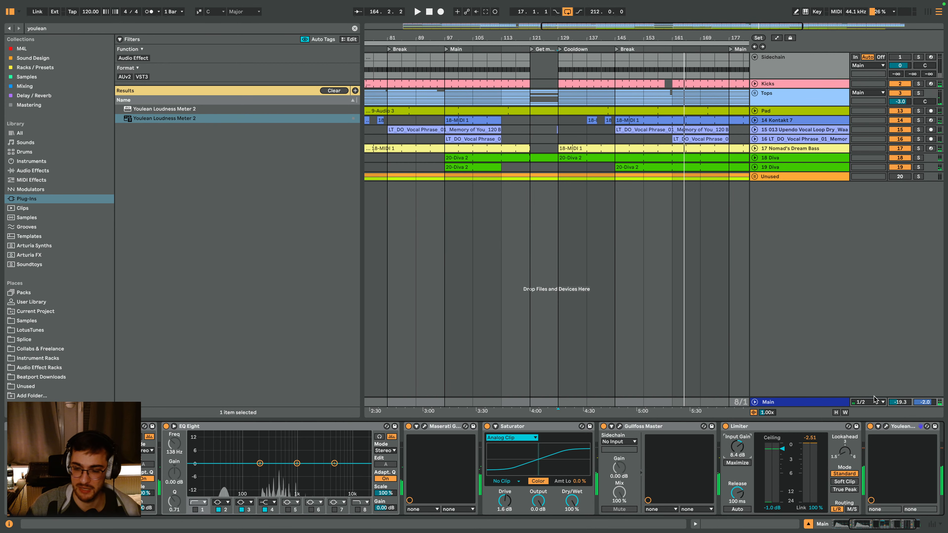
- Solo the Tops and Kicks tracks together and play them while viewing the Main track's devices
click(784, 120)
click(773, 132)
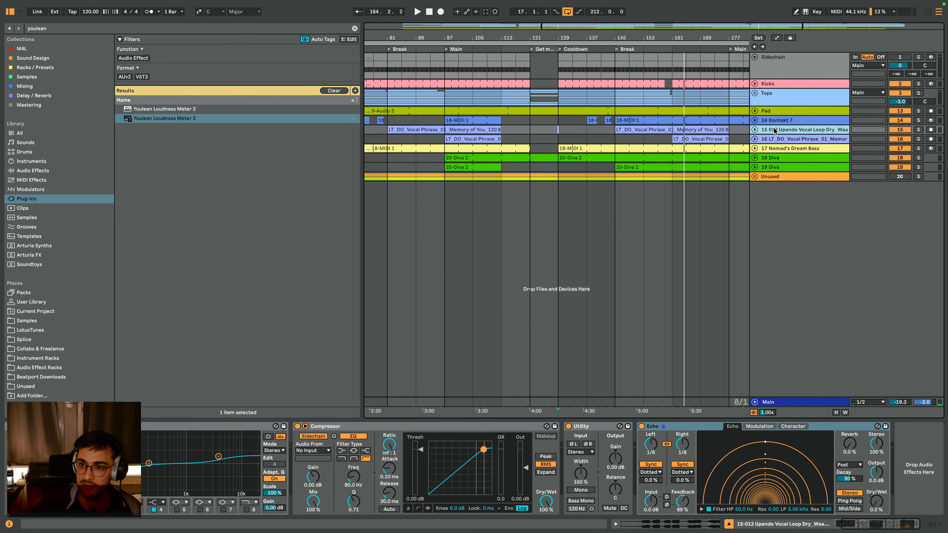
click(771, 121)
click(770, 112)
click(772, 97)
key(s)
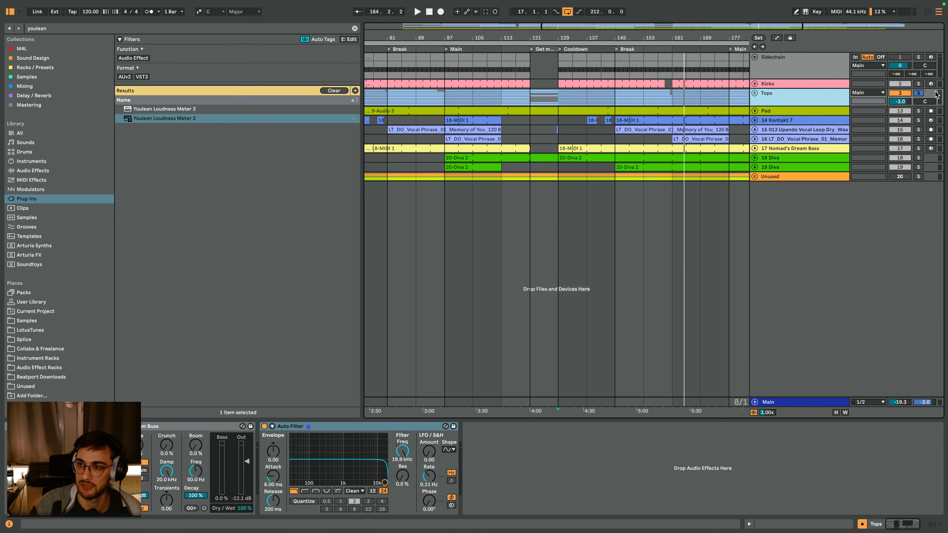
super+click(922, 83)
key(space)
click(777, 404)
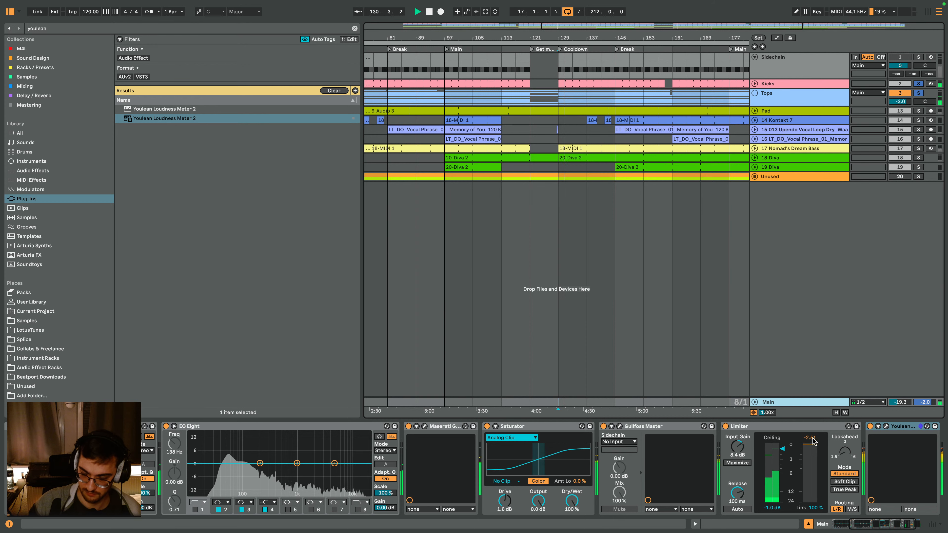
- Add the Nomad's Dream Bass track to the solo, listen with the Main track's devices shown, and stop playback
click(789, 150)
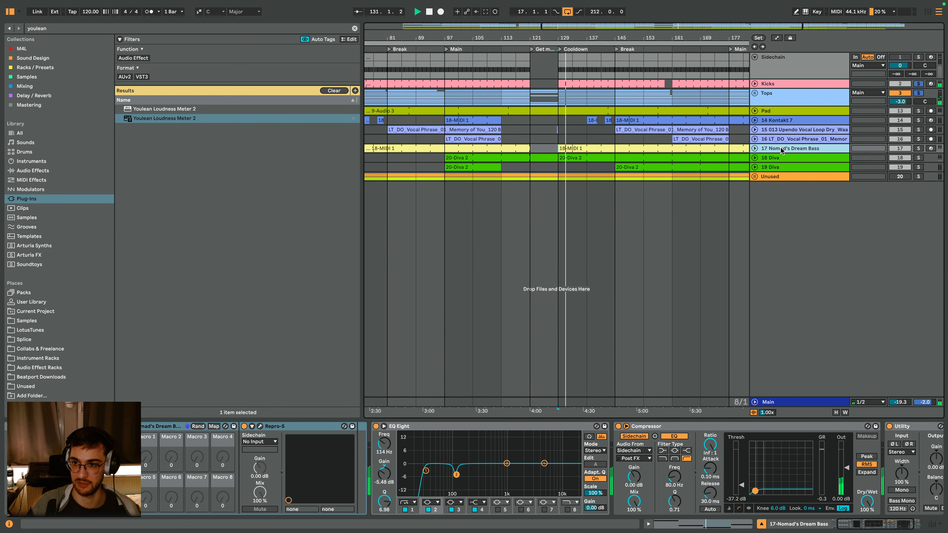
super+click(919, 148)
key(space)
click(803, 402)
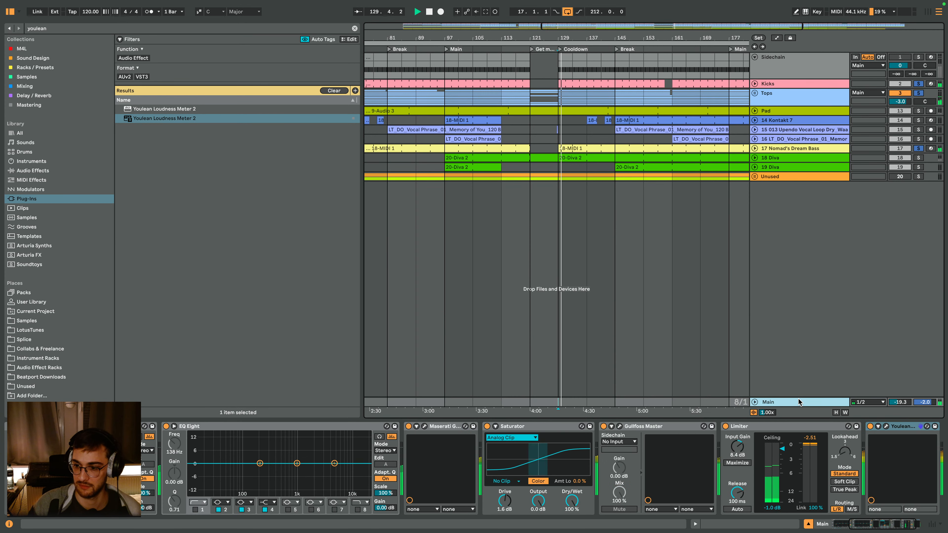
key(space)
- Solo only the Nomad's Dream Bass track and play it
click(778, 140)
key(s)
click(779, 148)
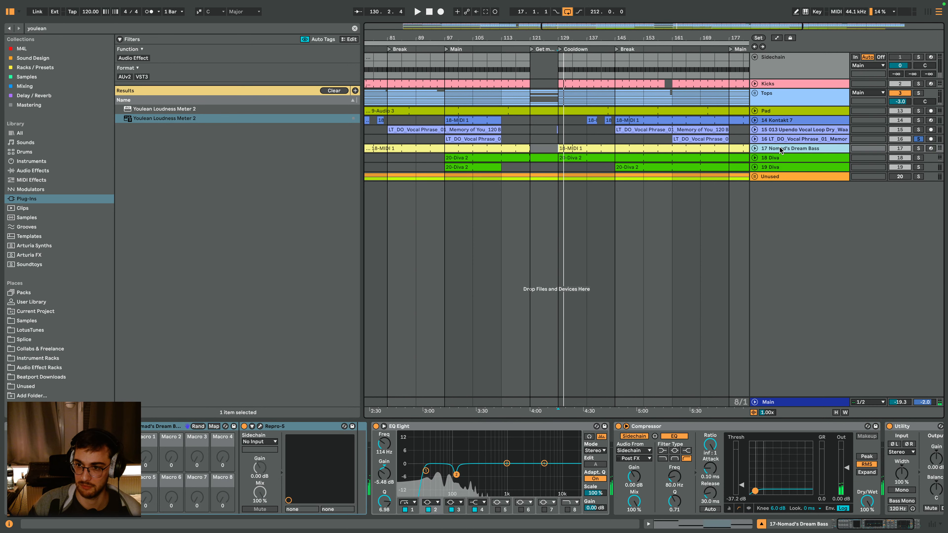
key(s)
key(space)
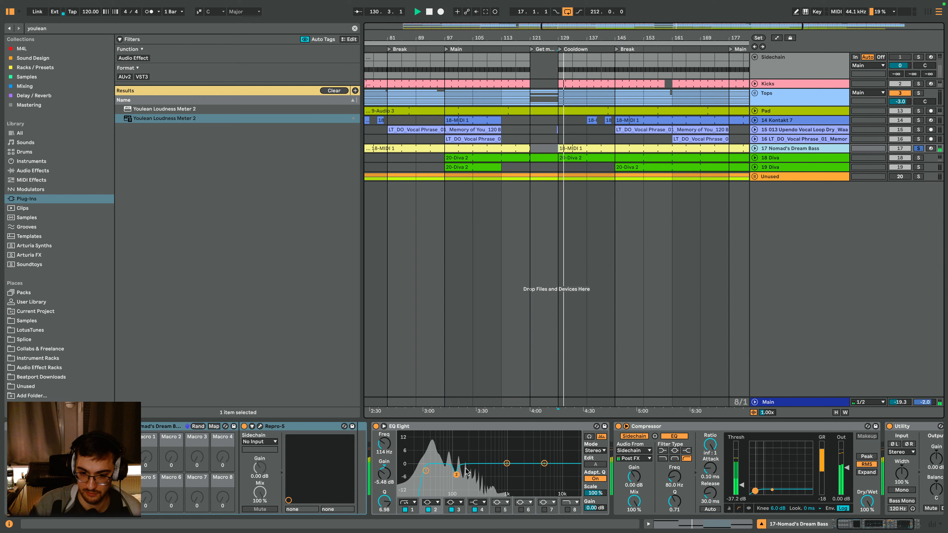
- Cut band 3 of the bass track's EQ Eight by 15 dB at 65.3 Hz with a Q of 18
drag(506, 463, 442, 434)
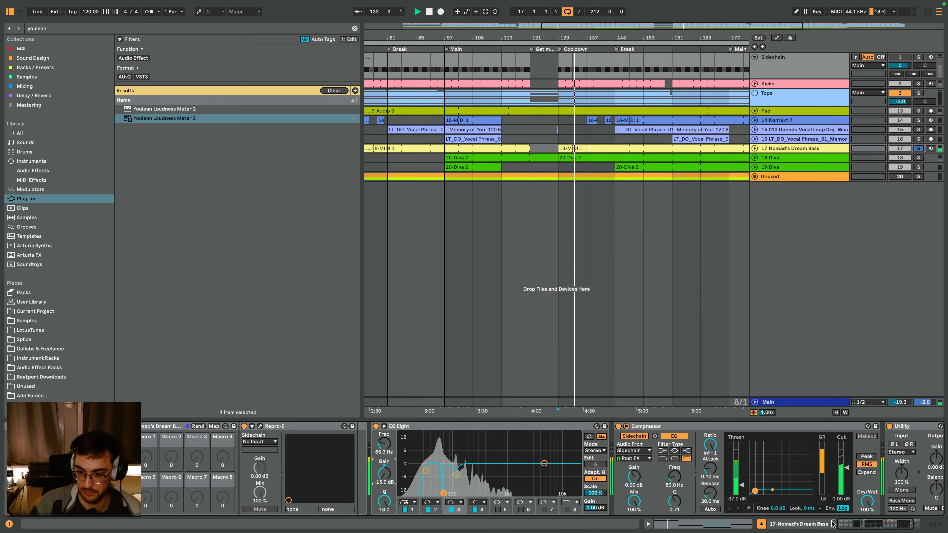
drag(388, 473, 388, 497)
- Search the whole library for "limiter" and add the stock Limiter at the end of the bass track's device chain
click(879, 525)
click(152, 28)
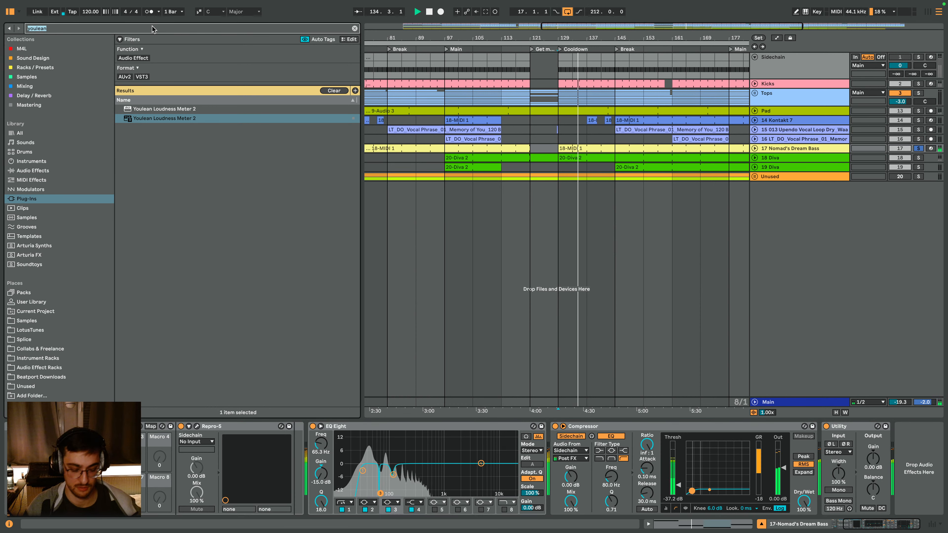
key(BackSpace)
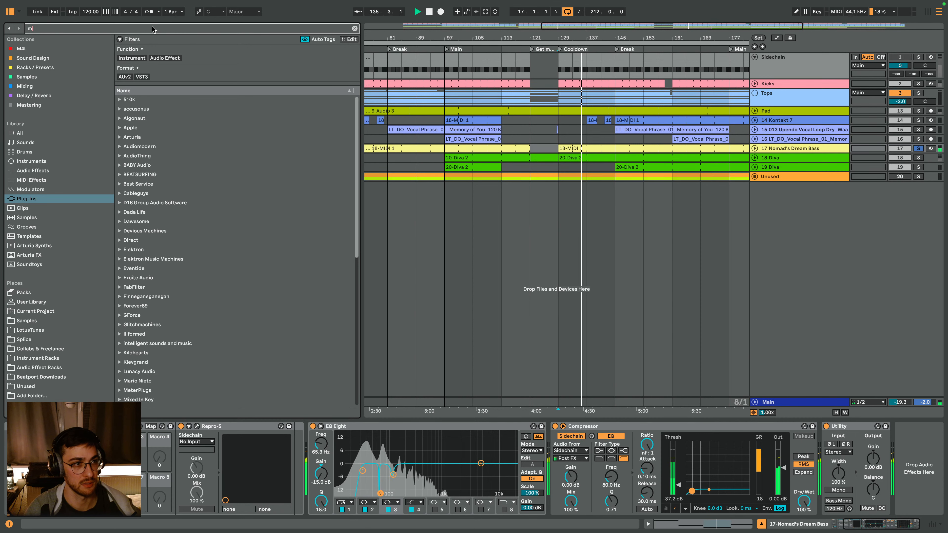
text(limiter)
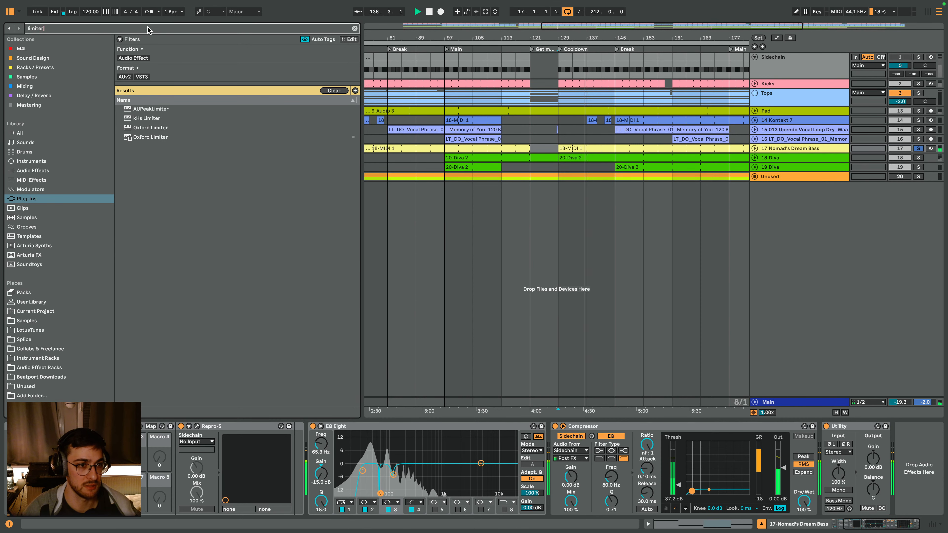
click(20, 133)
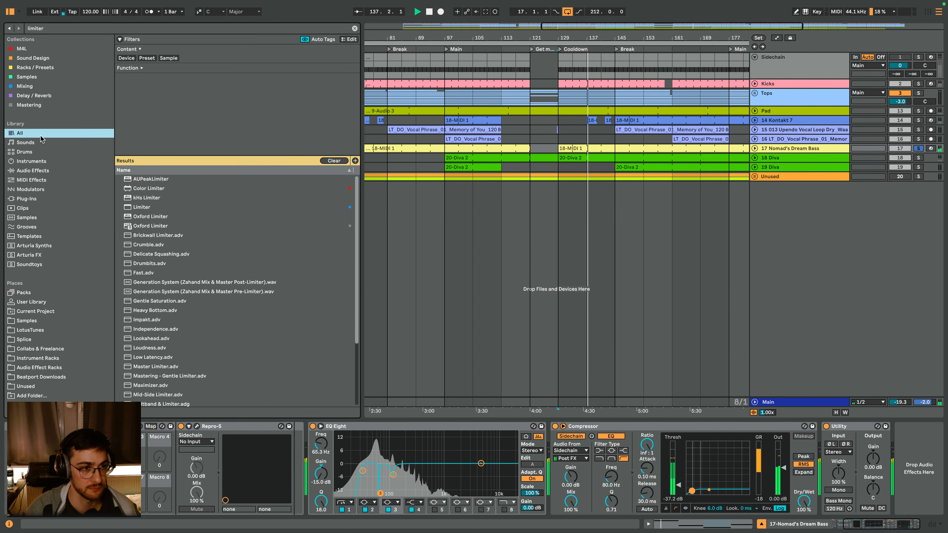
click(144, 207)
double_click(144, 207)
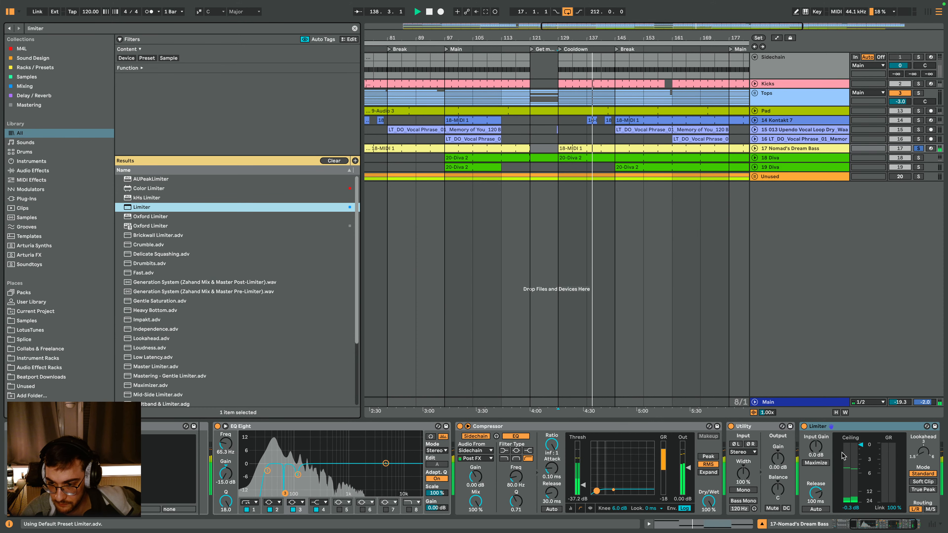
- Set the bass Limiter's ceiling to -0.4 dB and input gain to 5.3 dB, comparing the sound with the device bypassed
drag(860, 445, 862, 452)
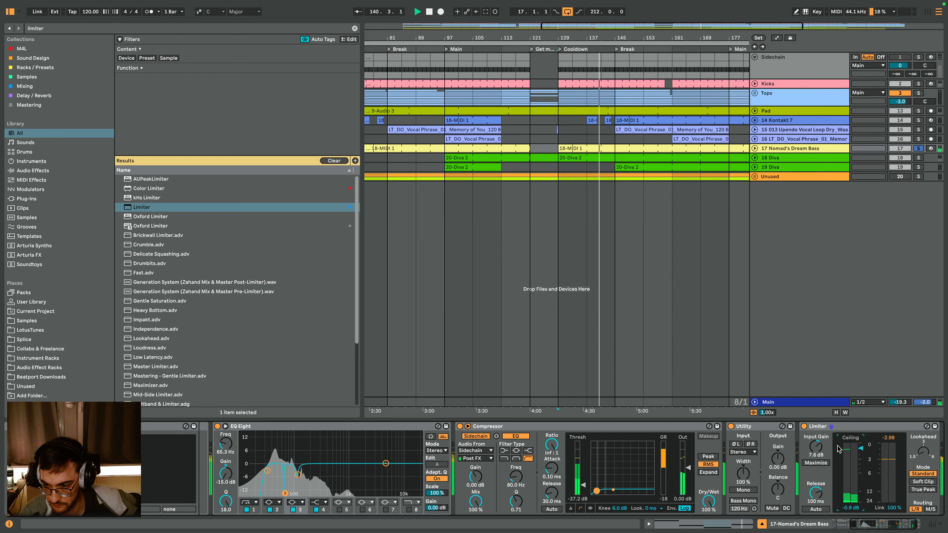
click(804, 426)
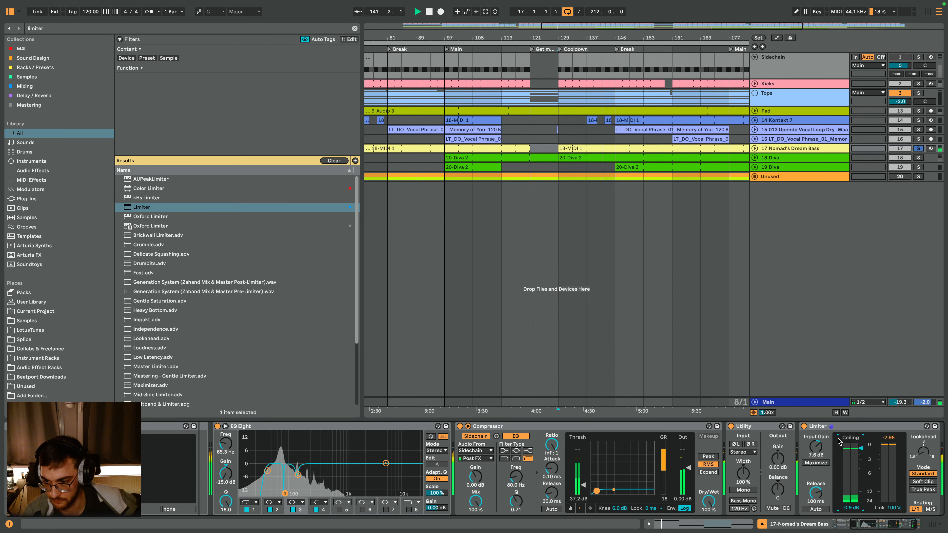
click(804, 426)
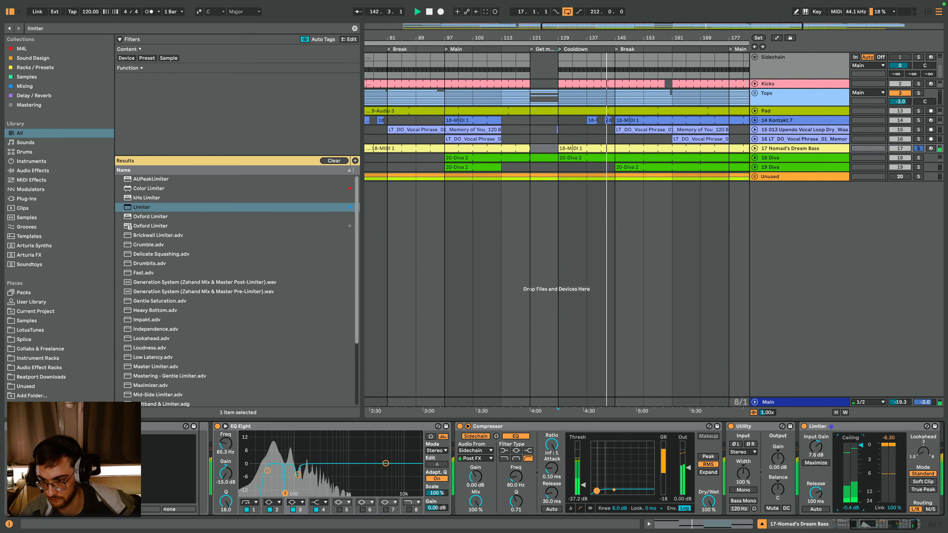
scroll(860, 450, right, 3)
drag(766, 446, 766, 455)
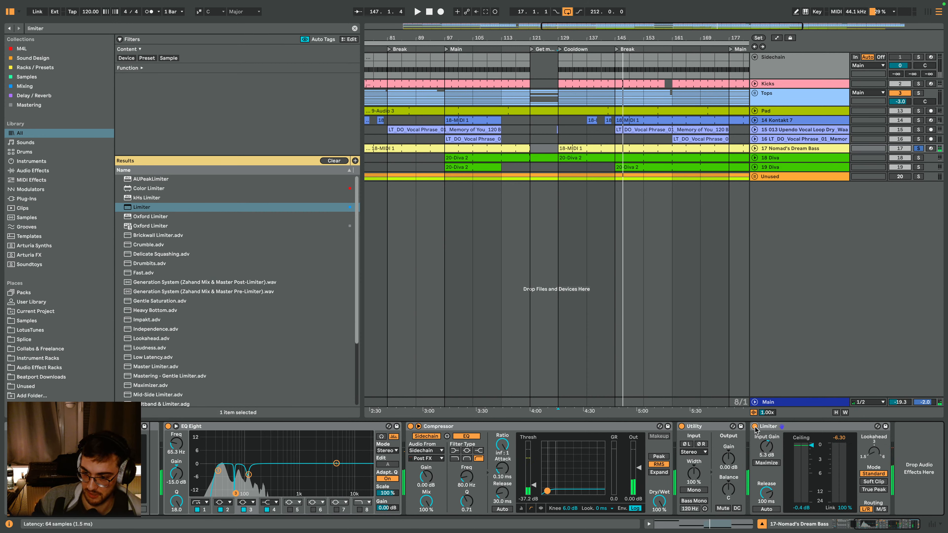
- Unsolo and unfold the Nomad's Dream Bass track and play the full mix with the Main track's devices shown
click(919, 148)
click(754, 149)
key(space)
click(768, 402)
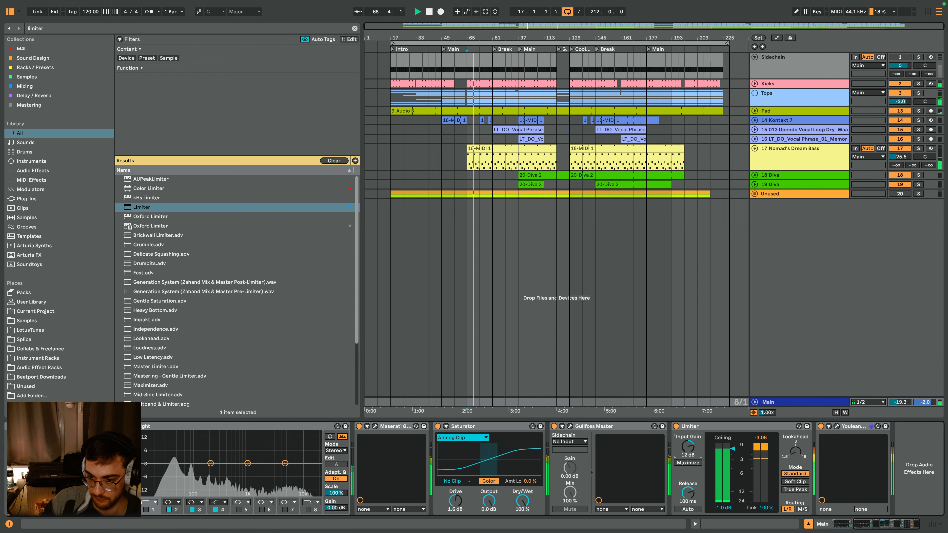
- Set the Main track Limiter's input gain to 11 dB, stop playback and insert a second Limiter directly after it
mouse_move(688, 447)
mouse_down()
mouse_move(688, 428)
mouse_move(688, 442)
mouse_up()
key(space)
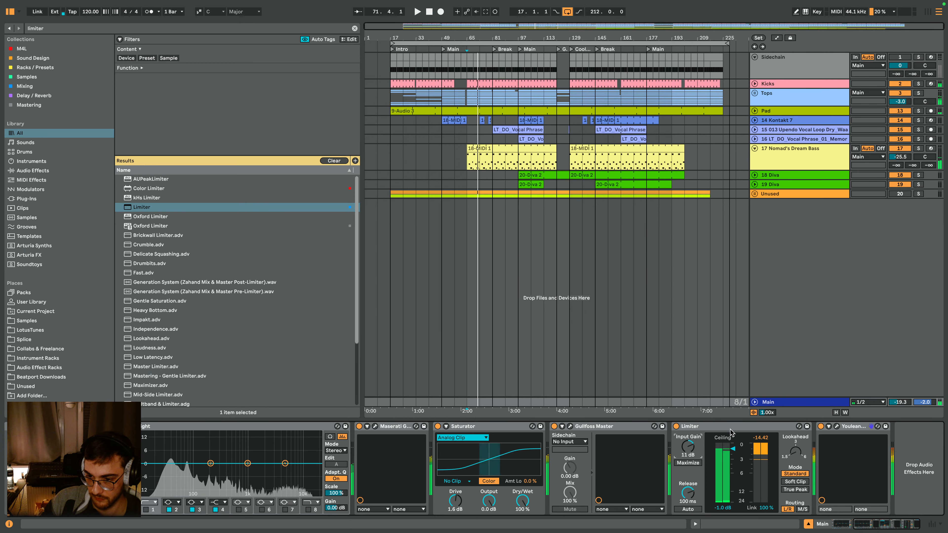
click(738, 427)
key(Return)
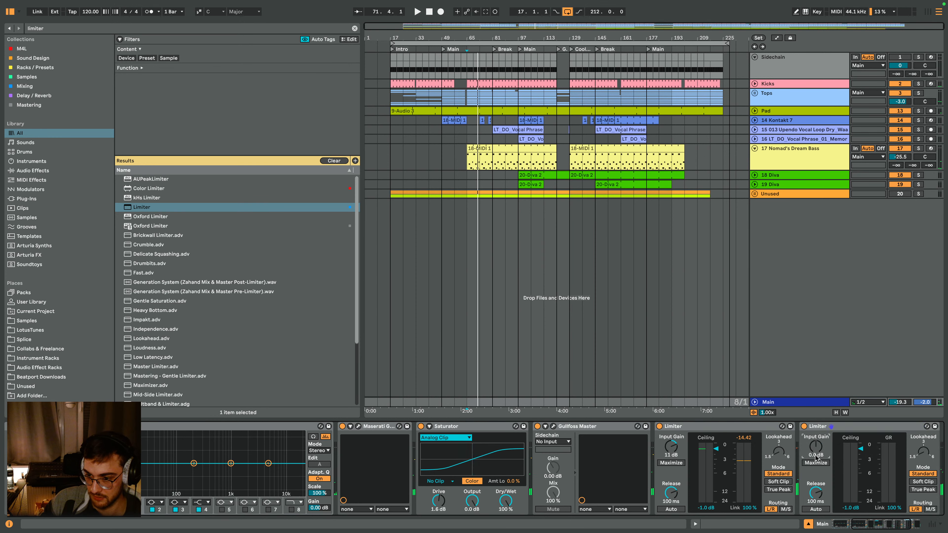
- Deactivate the first Main Limiter, set the second one to Maximize with a -10 dB threshold, and play the mix
key(0)
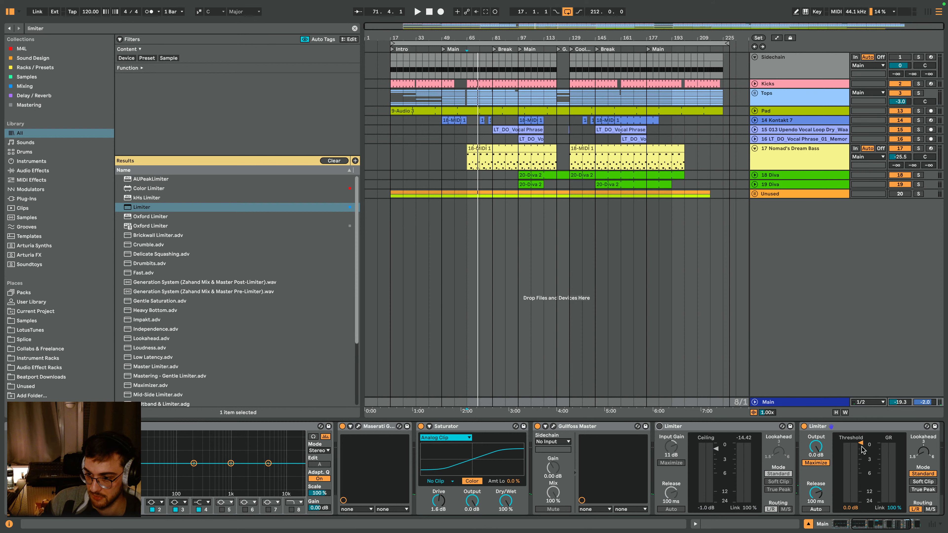
drag(862, 450, 861, 485)
key(space)
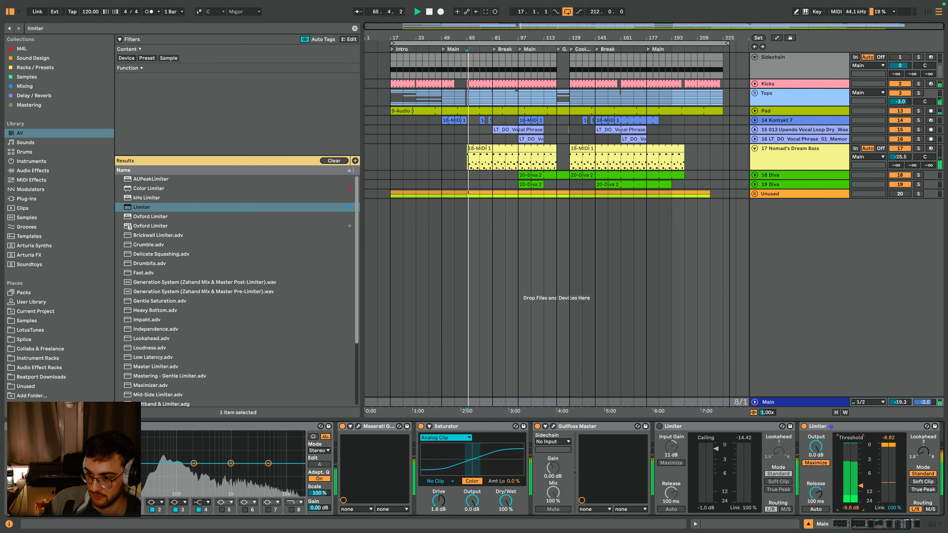
- Open the Youlean Loudness Meter, take a fresh loudness measurement, and move its window clear of the devices
click(902, 527)
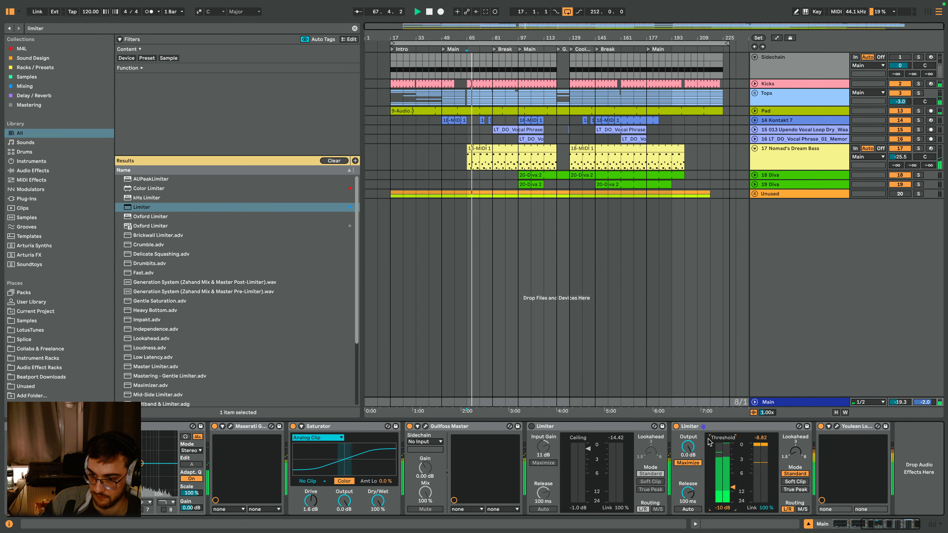
click(837, 426)
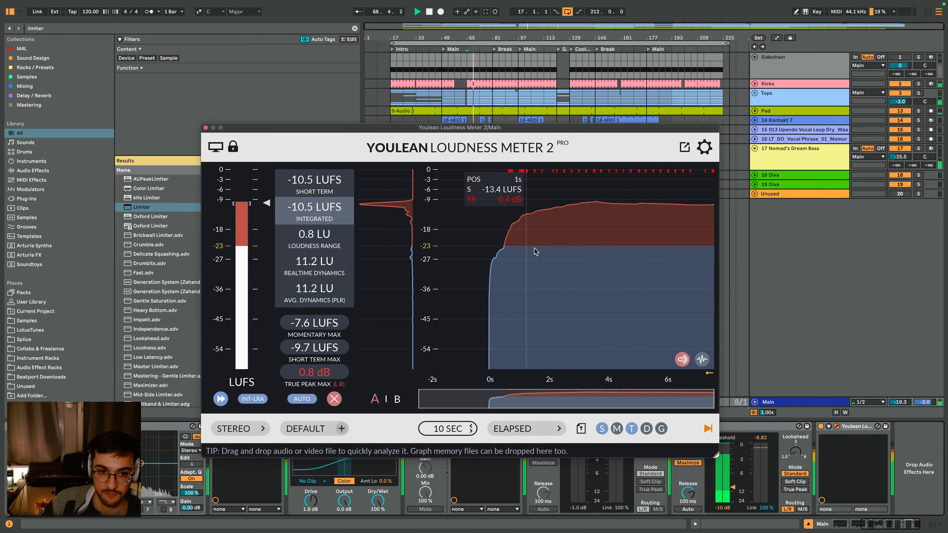
click(334, 399)
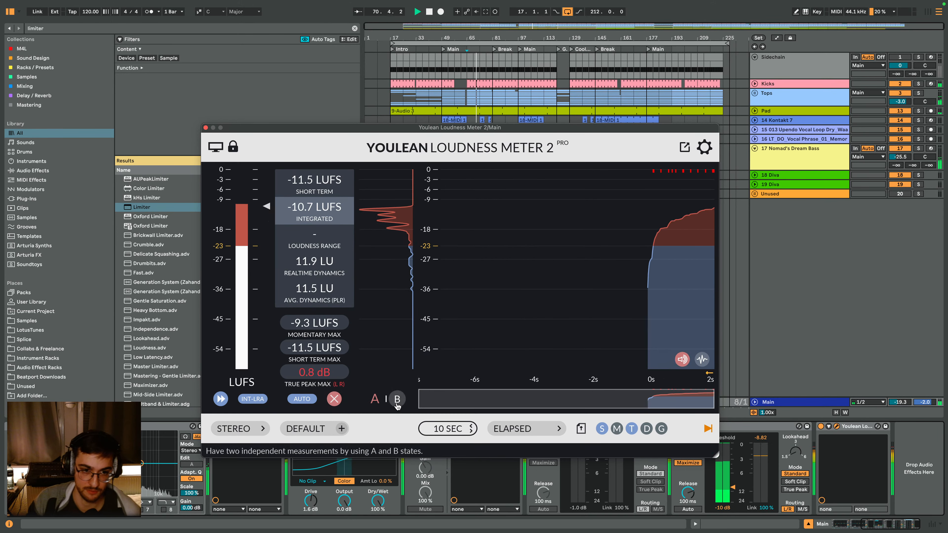
key(space)
drag(591, 135, 449, 78)
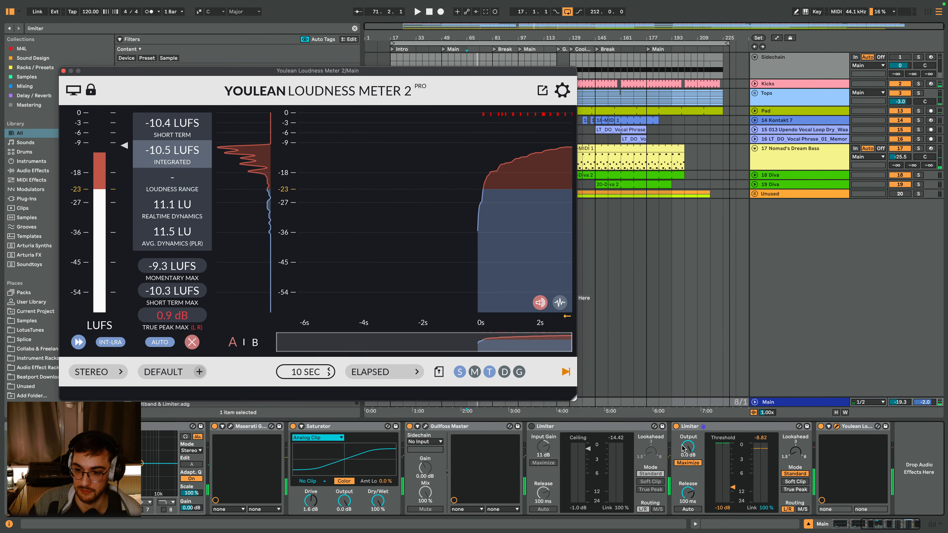
- Switch from the second Main Limiter back to the first one and measure the mix's loudness again from a reset meter
click(676, 426)
click(532, 426)
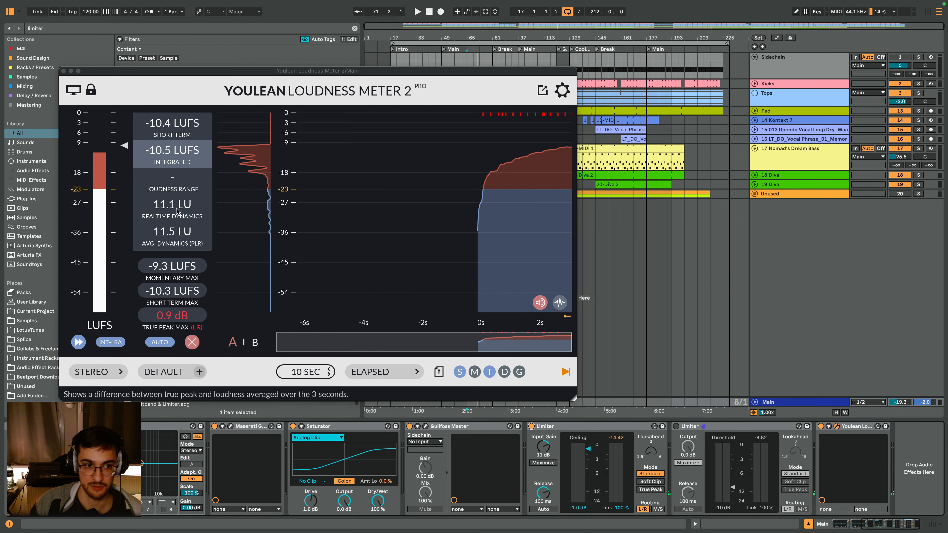
key(space)
click(192, 342)
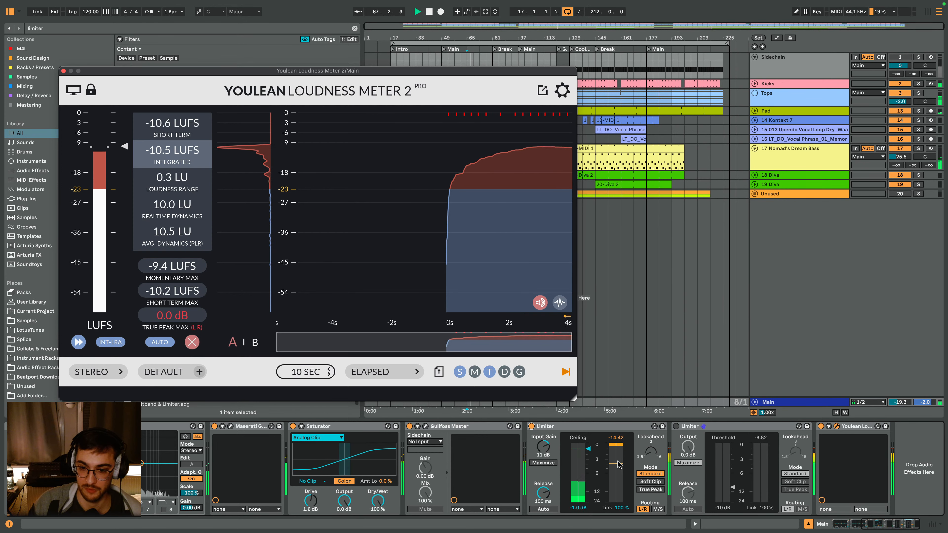
- Lower the first Main Limiter's input gain to 6.1 dB and restart playback to check the loudness
drag(542, 449, 542, 461)
key(space)
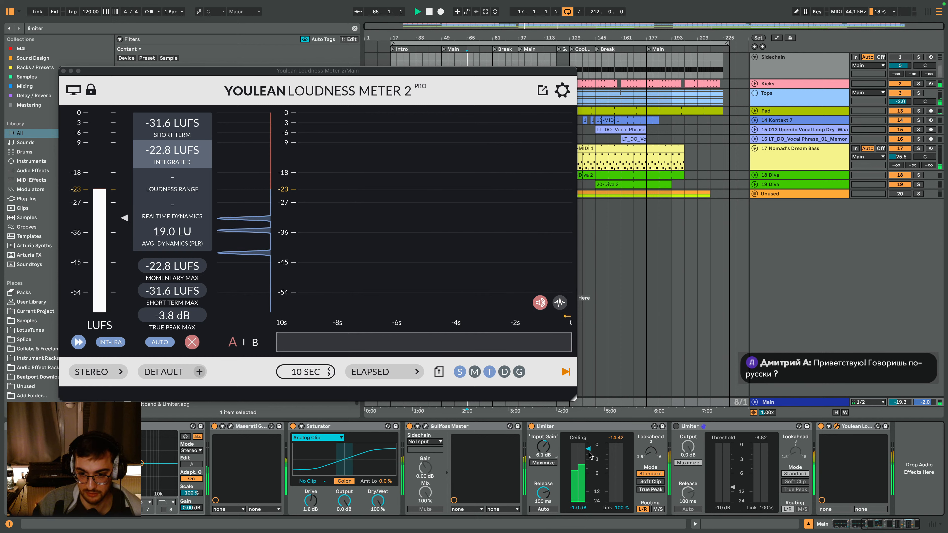
click(590, 427)
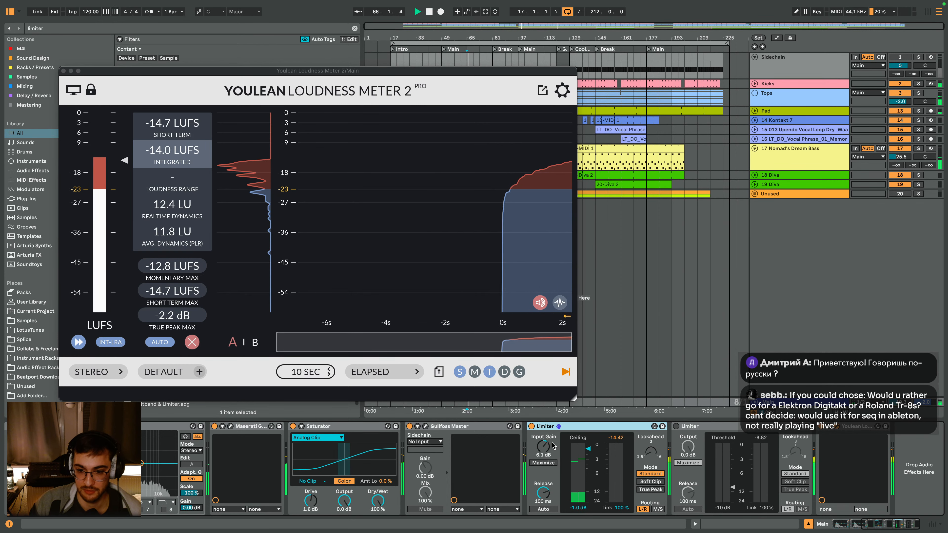
- Raise the first Main Limiter's input gain to 7.2 dB and close the loudness meter window
drag(552, 445, 552, 442)
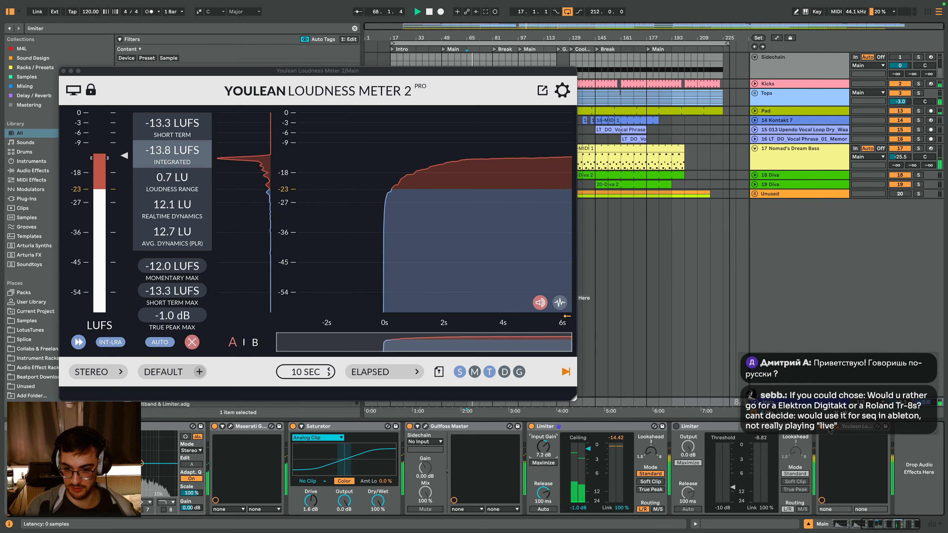
click(148, 101)
key(super+w)
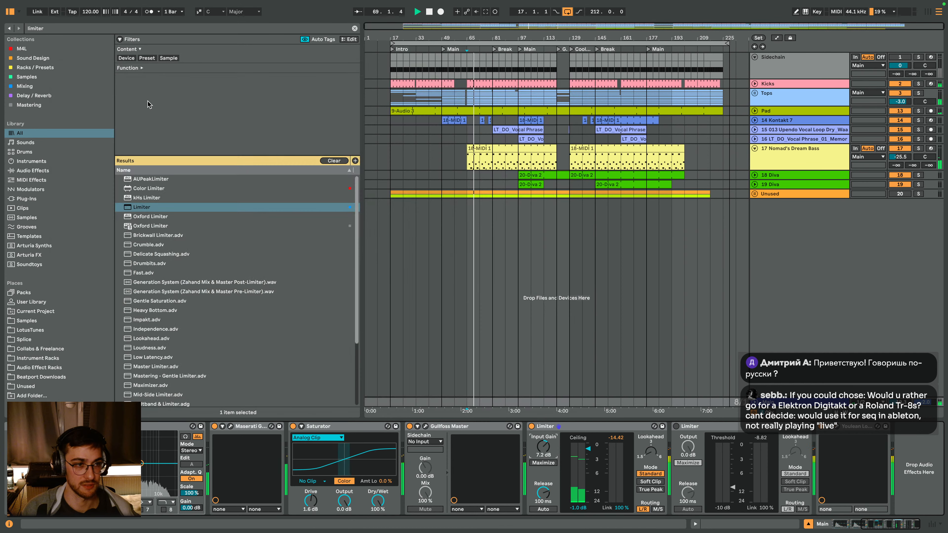
- Fold the Nomad's Dream Bass track and save the project
click(764, 160)
click(754, 149)
key(super+s)
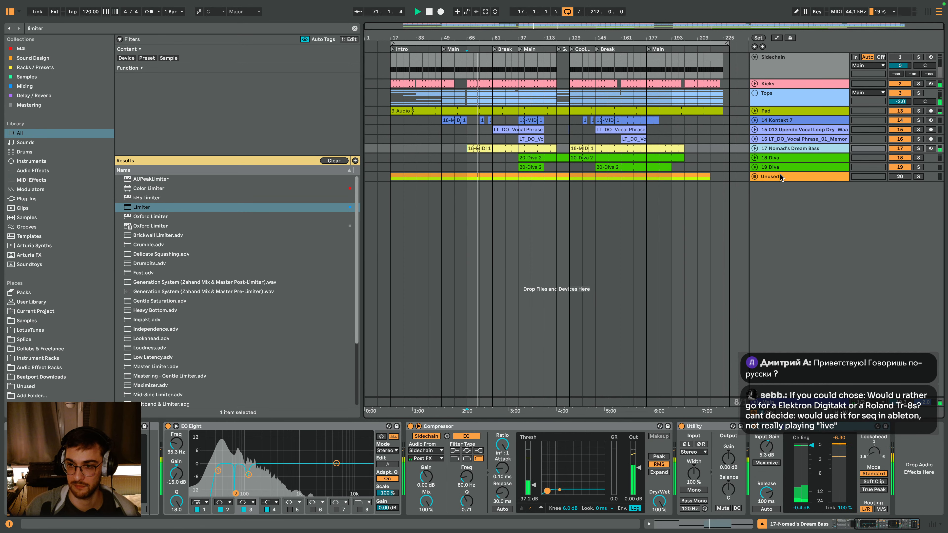
click(781, 169)
click(781, 150)
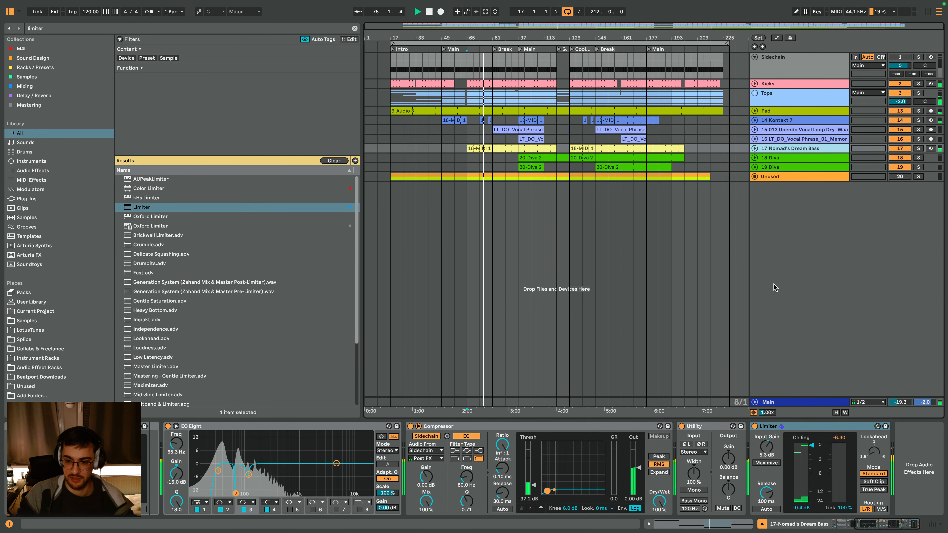
click(526, 166)
click(523, 180)
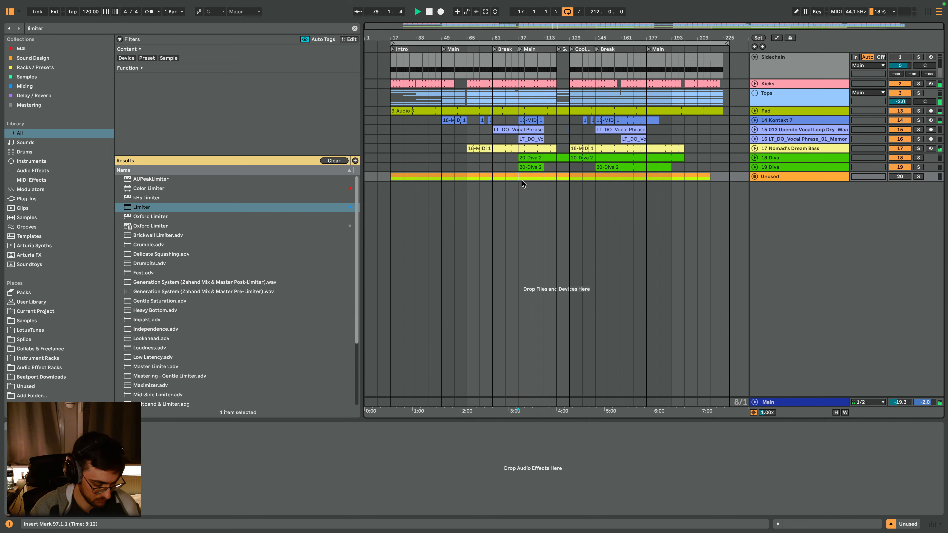
- Clear the limiter search, stop playback, and show the LotusTunes folder with its Unused subfolder collapsed
click(355, 161)
key(space)
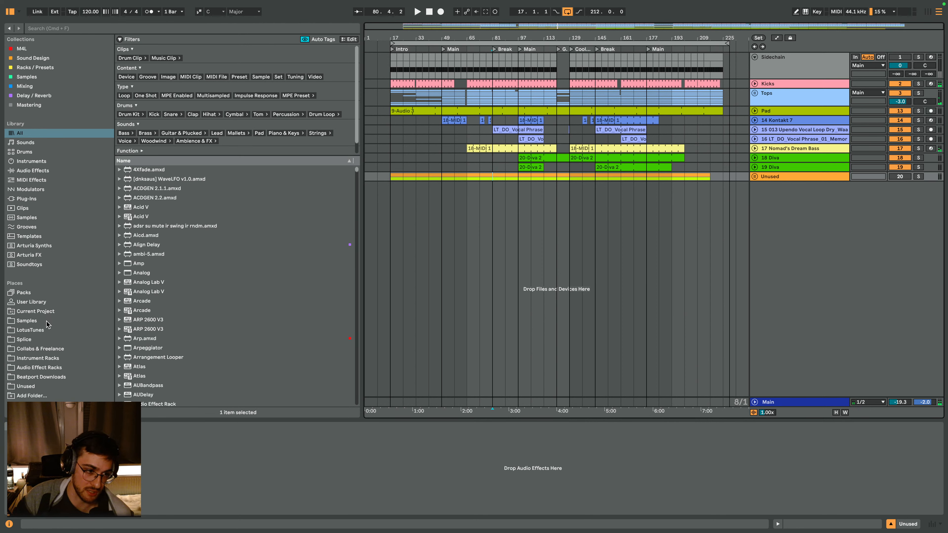
click(30, 330)
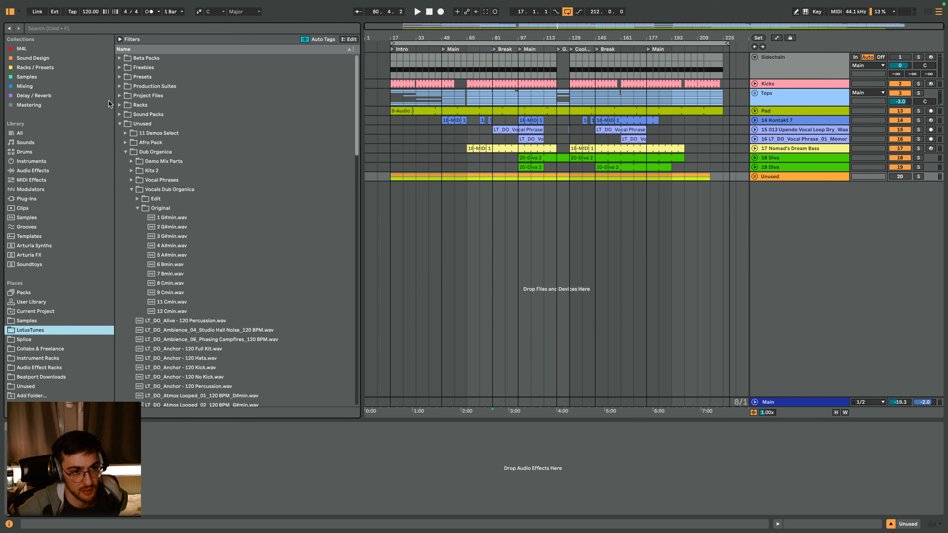
click(119, 124)
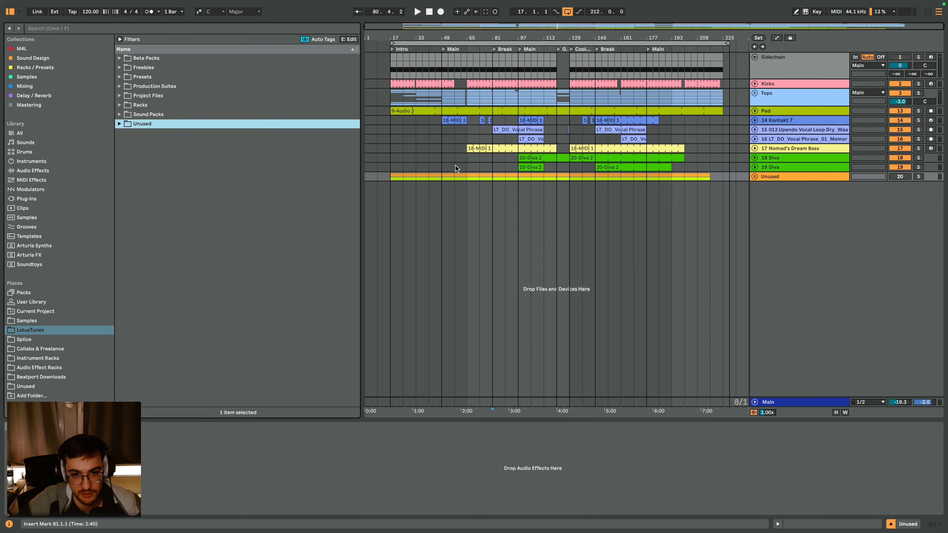
- Examine the 19 Diva track's clips and devices, briefly unfolding the track
click(475, 169)
click(768, 177)
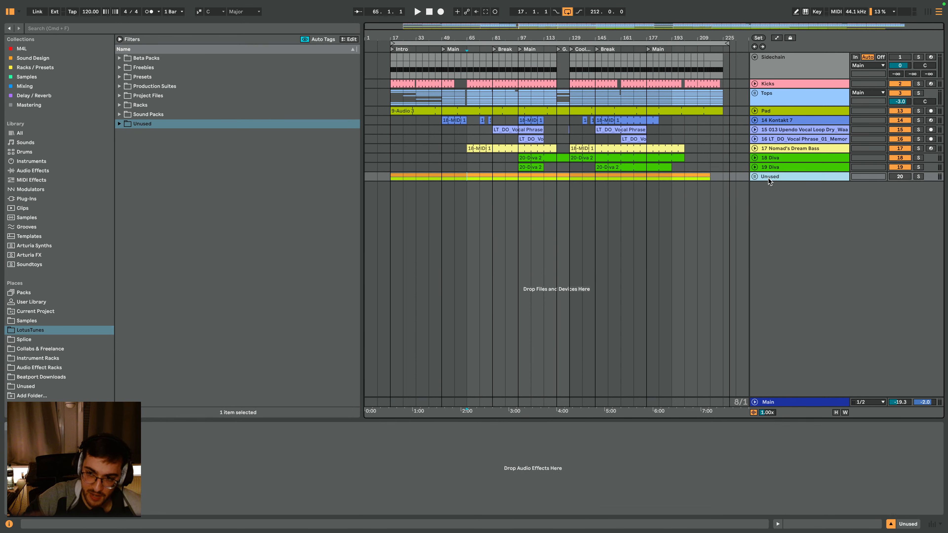
click(767, 167)
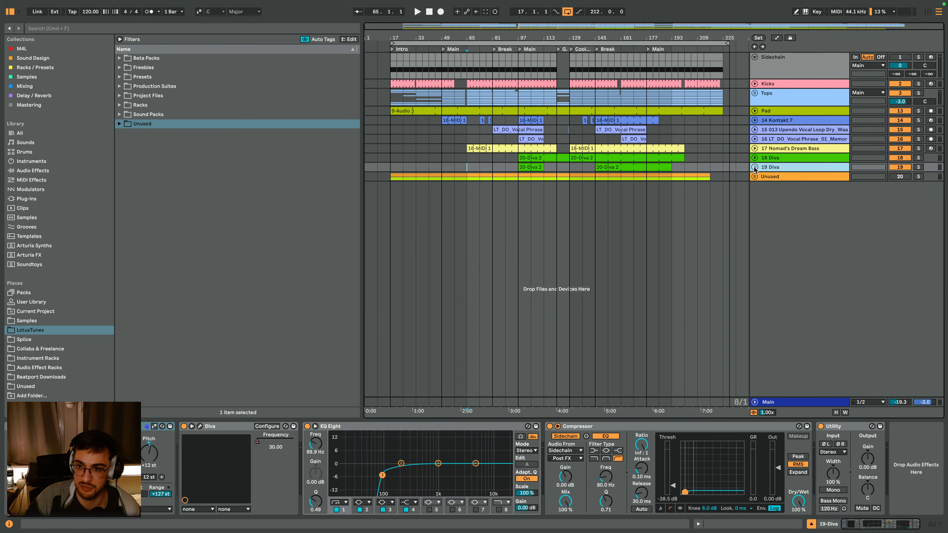
click(755, 167)
click(532, 175)
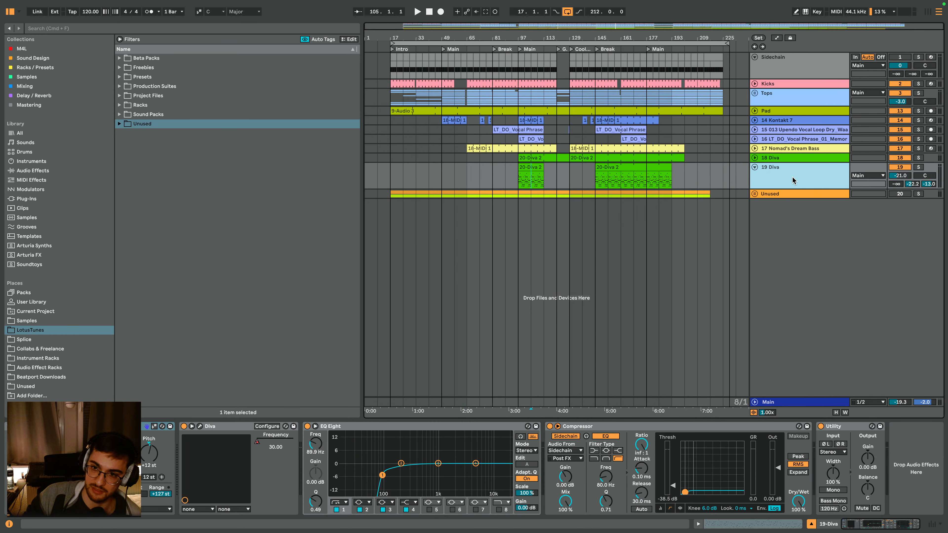
click(755, 169)
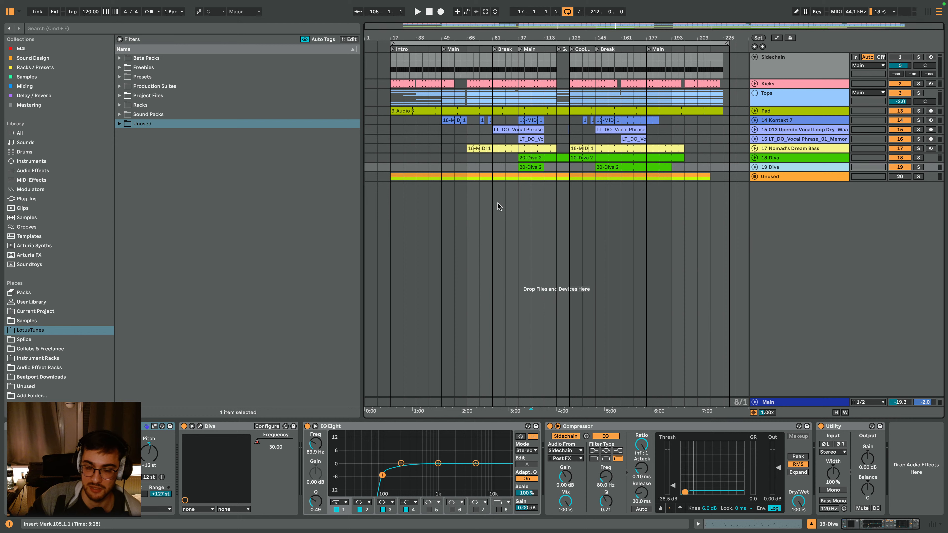
click(518, 180)
click(521, 168)
click(520, 182)
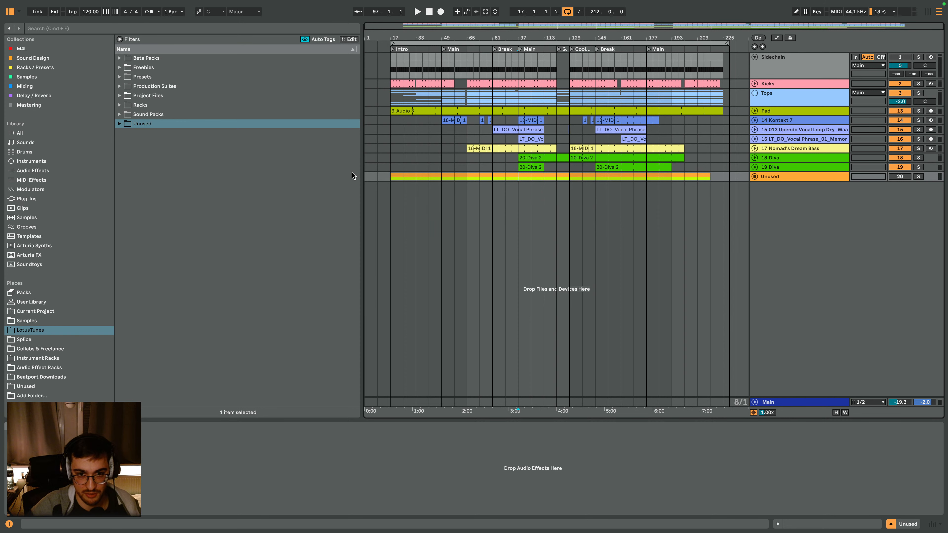
click(387, 164)
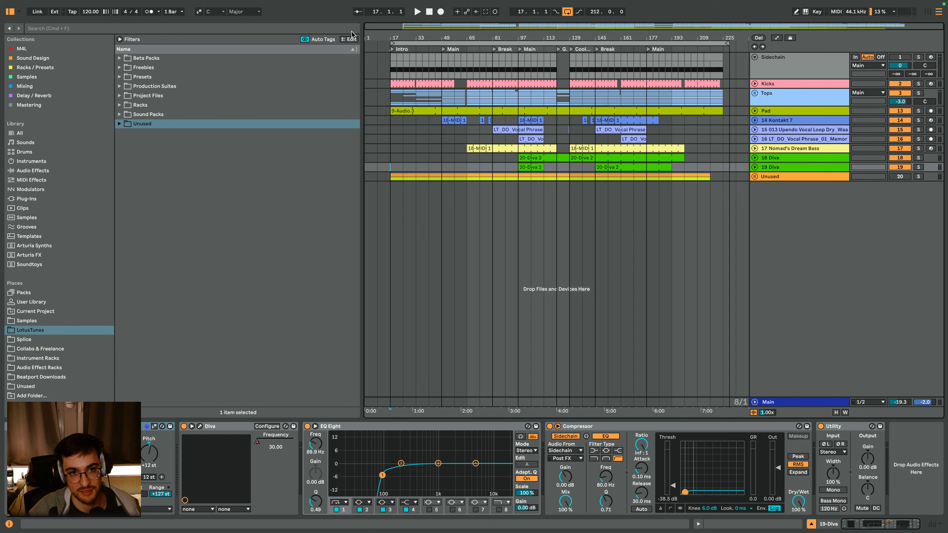
click(416, 139)
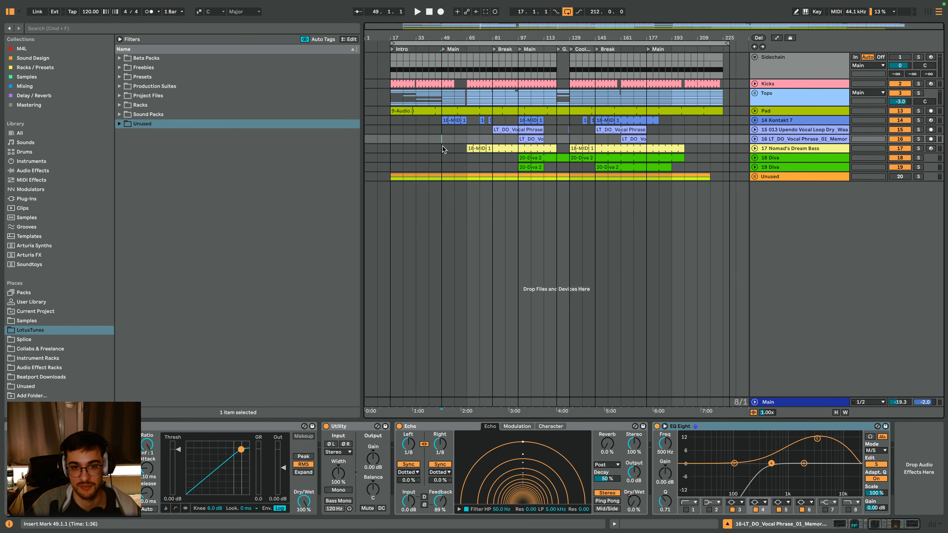
- Play the second Main section from bar 97 and unfold the LT_DO_Vocal Phrase_01 track with its clip selected
click(515, 140)
key(space)
click(564, 166)
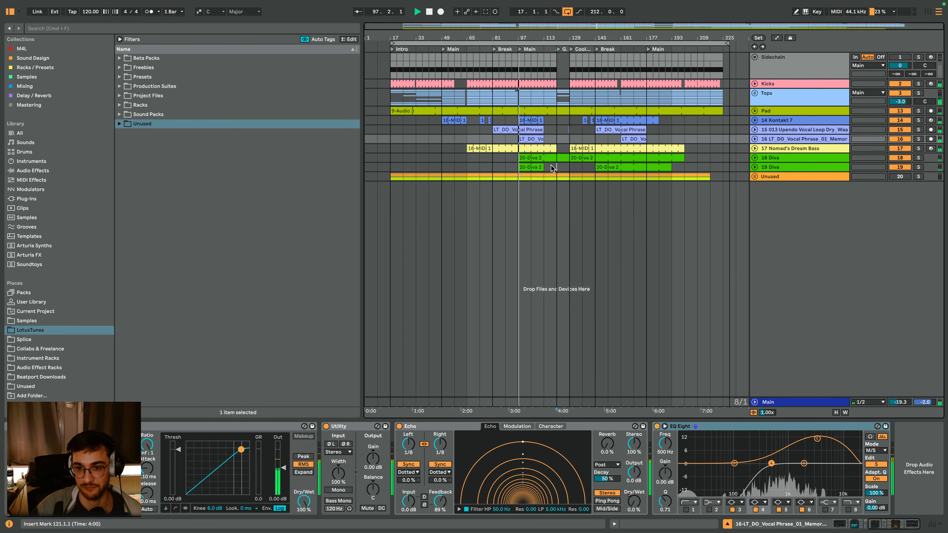
click(537, 132)
click(536, 139)
click(770, 140)
key(u)
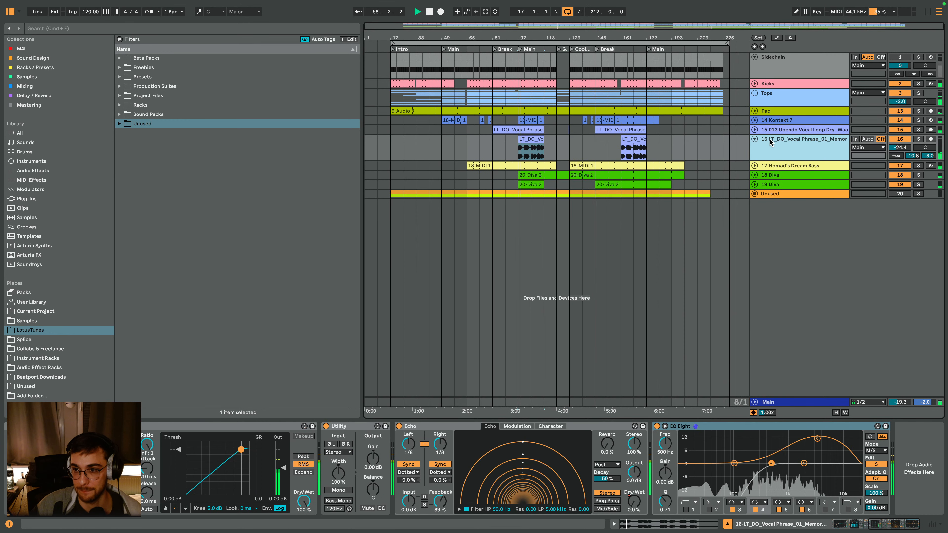
key(s)
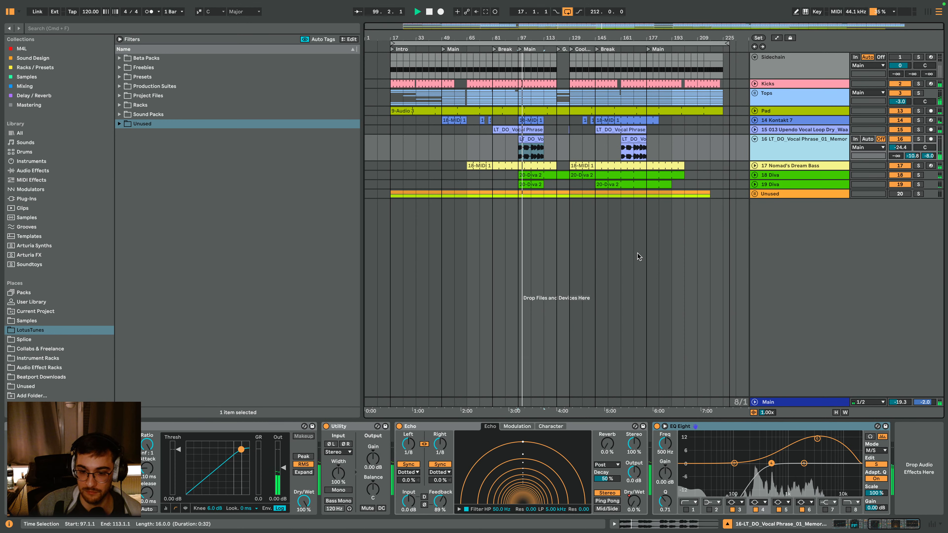
- Search the audio effects for "chorus" and add Chorus-Ensemble to the LT_DO_Vocal Phrase_01 track
click(126, 28)
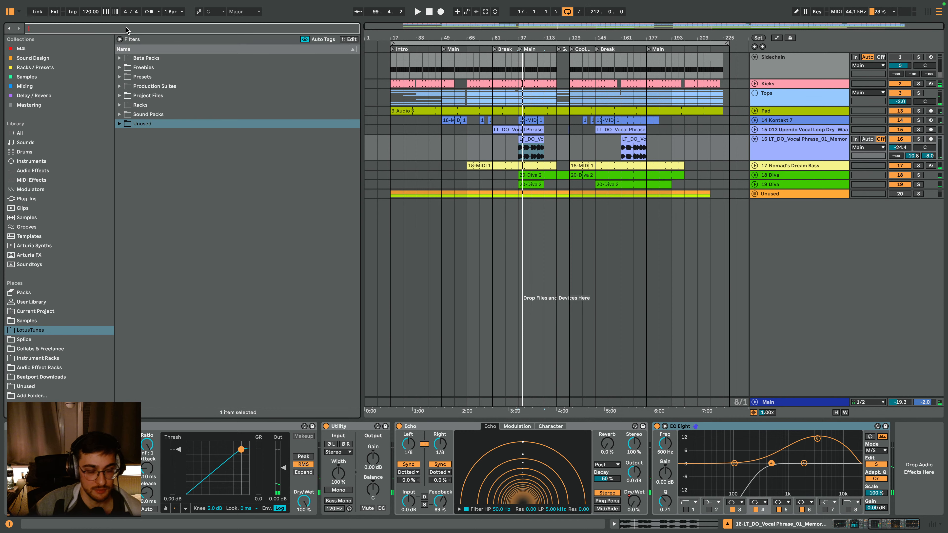
text(chors)
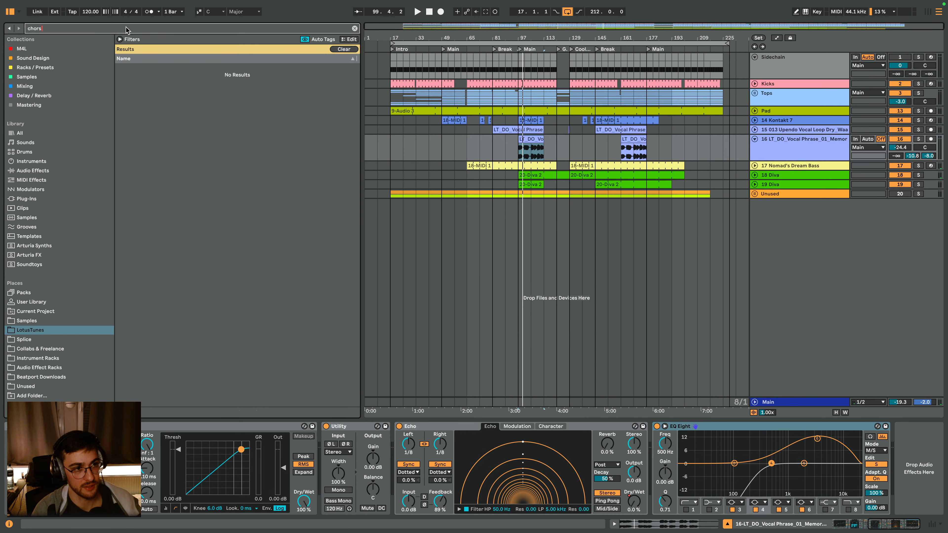
key(BackSpace)
text(us)
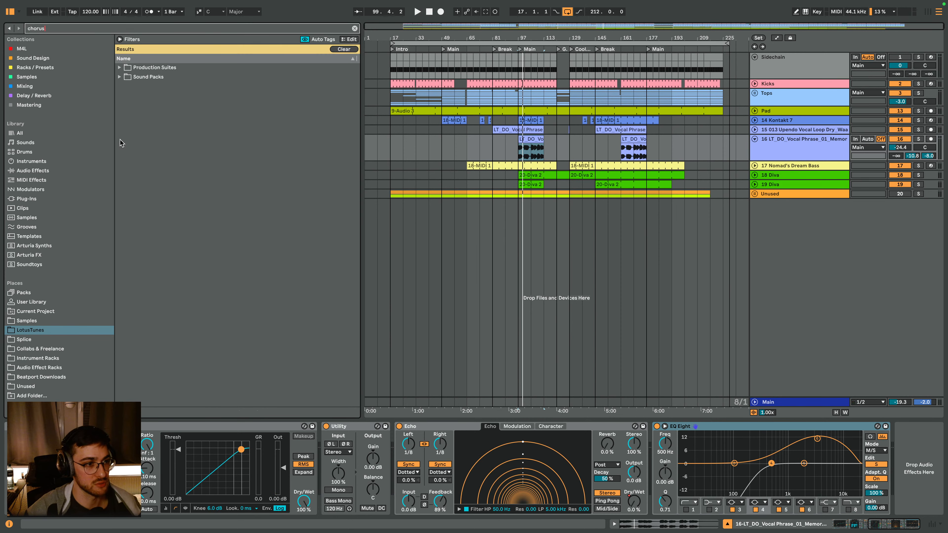
click(34, 171)
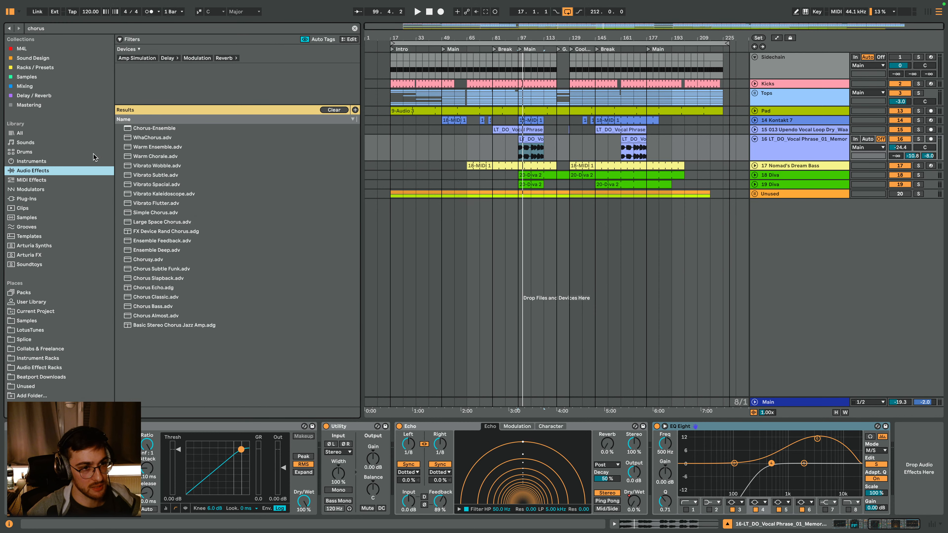
click(152, 128)
double_click(153, 128)
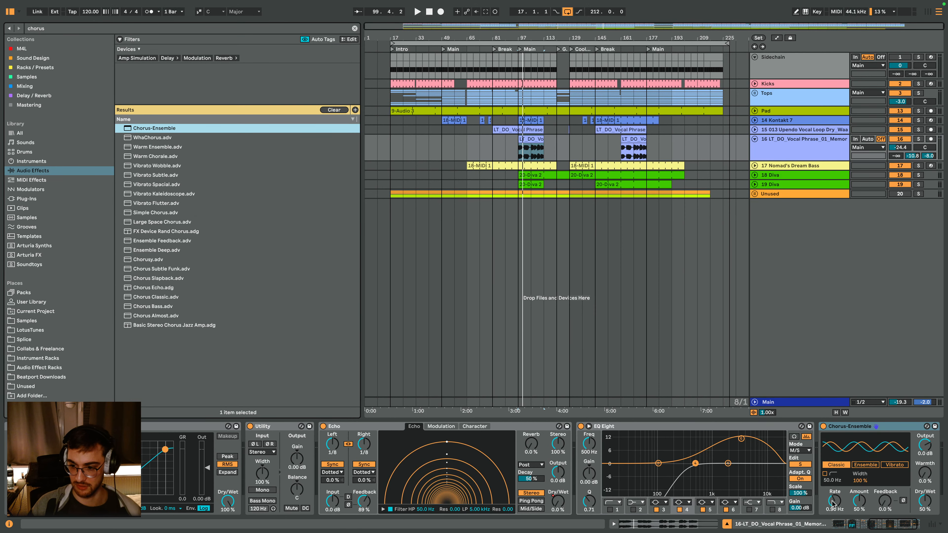
- Set the Chorus-Ensemble's Rate to 1.16 Hz and Dry/Wet to 100%, and play the vocal phrase soloed
click(832, 500)
drag(924, 502, 925, 490)
key(space)
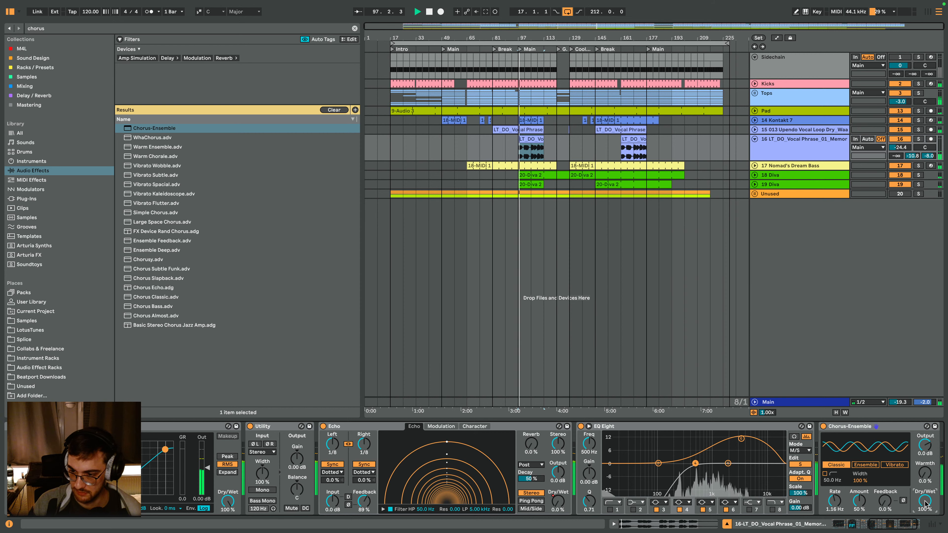
key(space)
key(s)
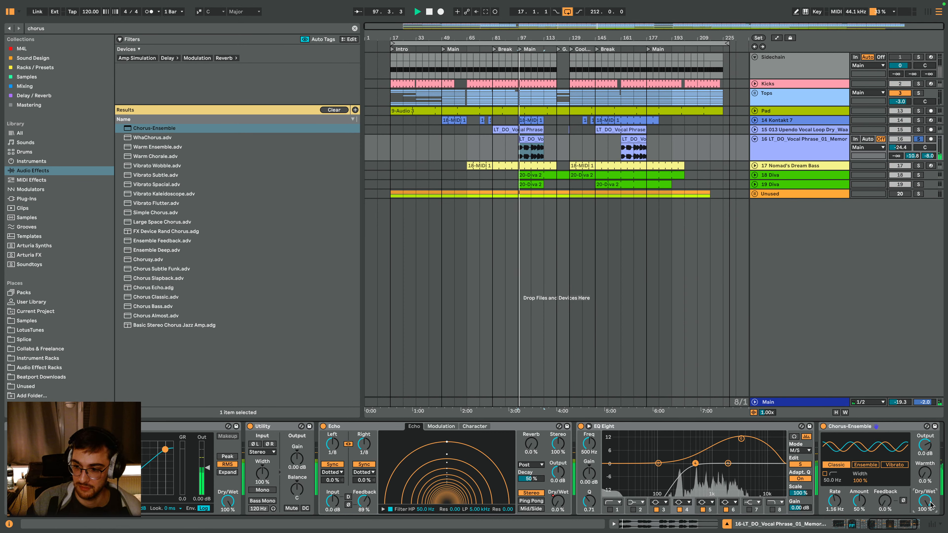
- Set the chorus Warmth to 6.7% and Rate to 0.43 Hz, and replay the vocal unsoloed in the mix
drag(925, 474, 925, 468)
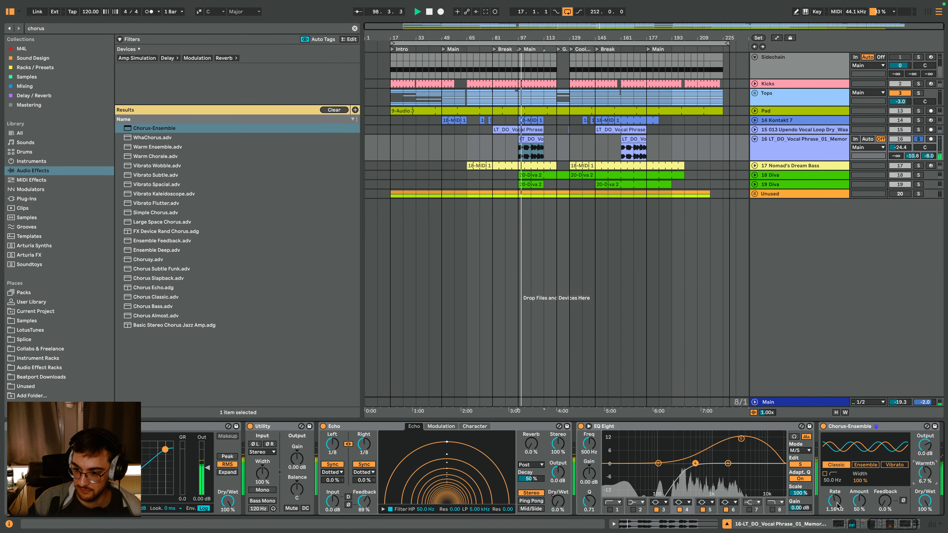
drag(835, 501, 834, 511)
key(space)
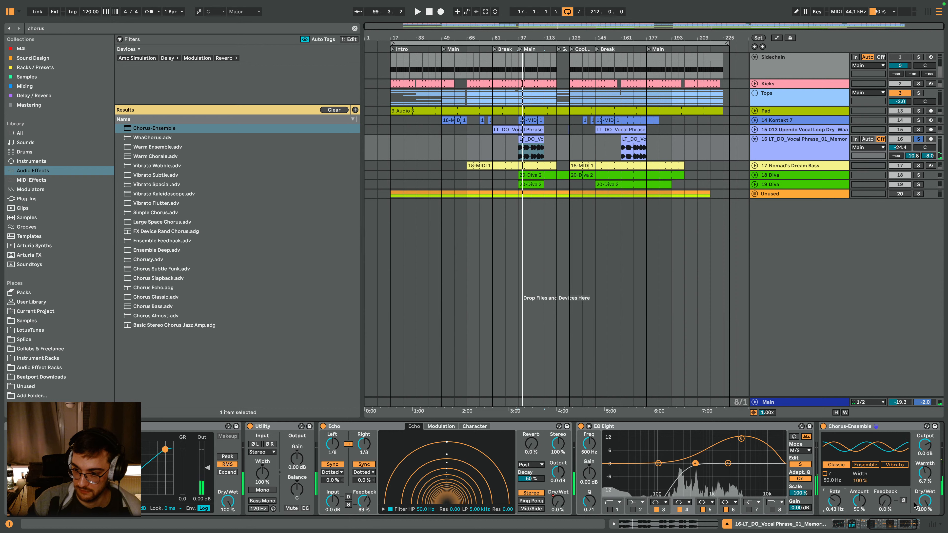
key(s)
key(space)
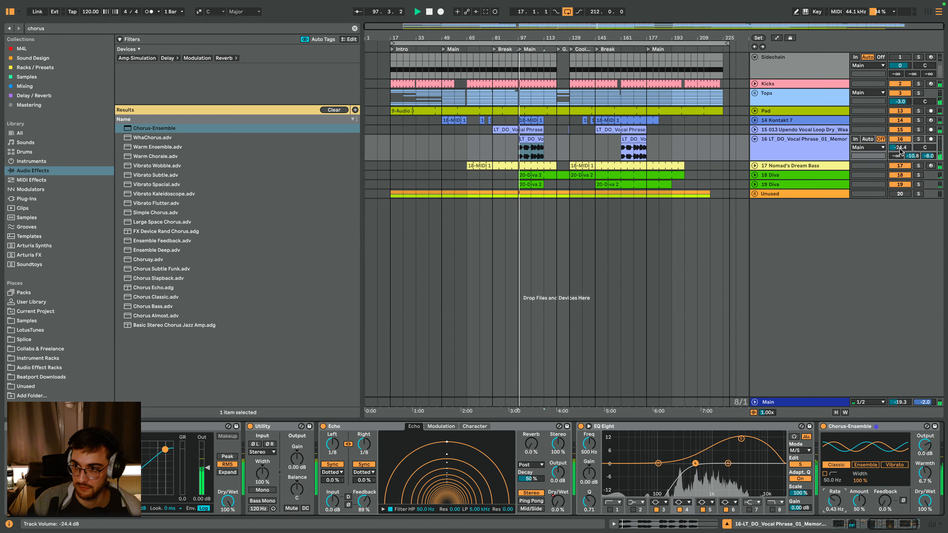
- Solo the 013 Upendo Vocal Loop track and toggle Mono in its Utility while listening
click(785, 133)
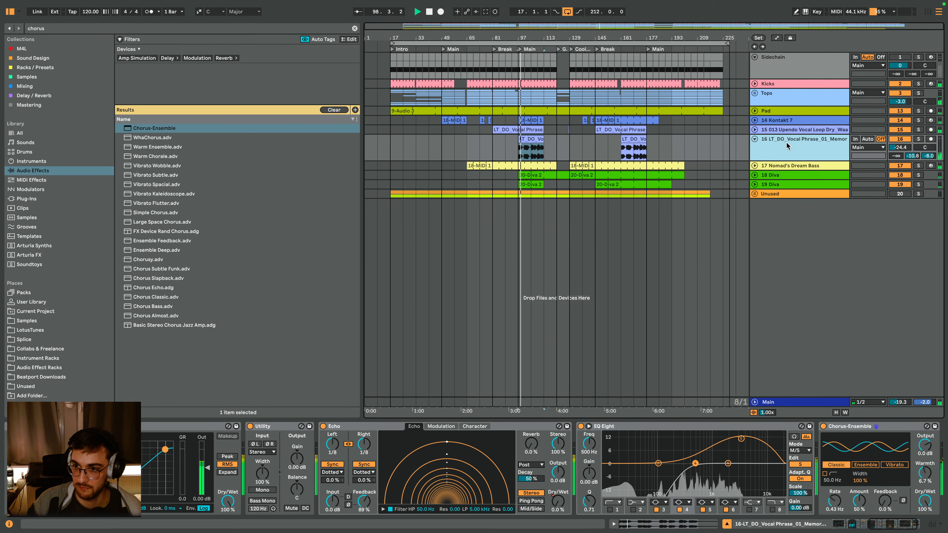
key(s)
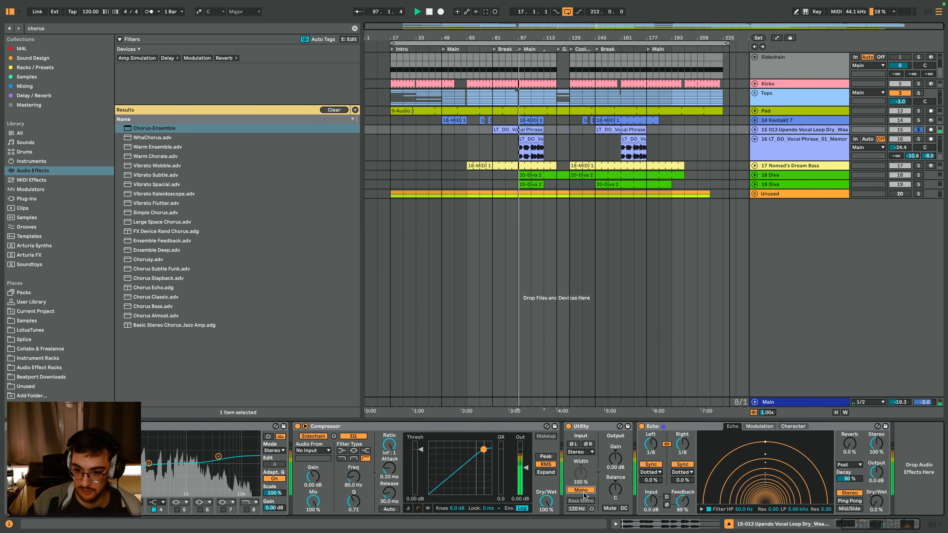
click(581, 490)
- Fold the LT_DO_Vocal Phrase_01 track, listen to the full mix, and stop playback
click(793, 143)
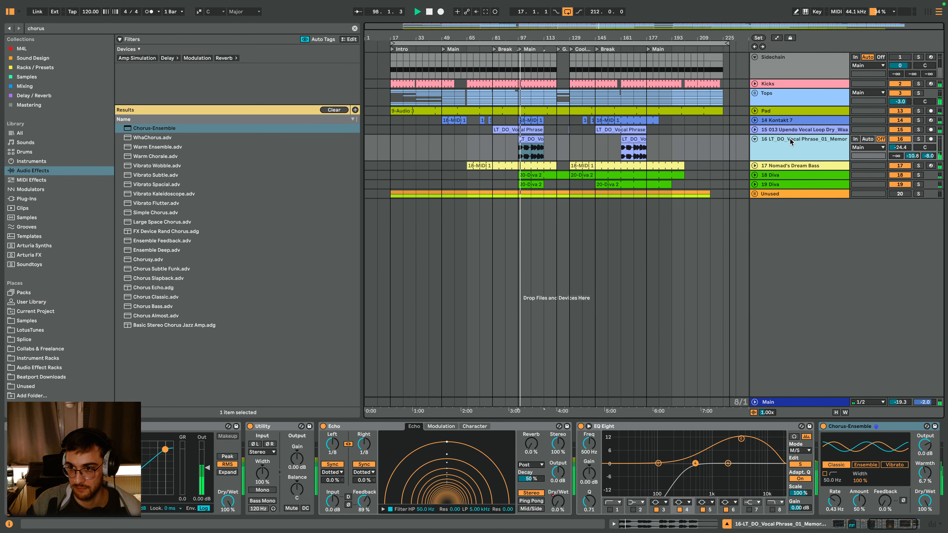
click(758, 140)
click(784, 150)
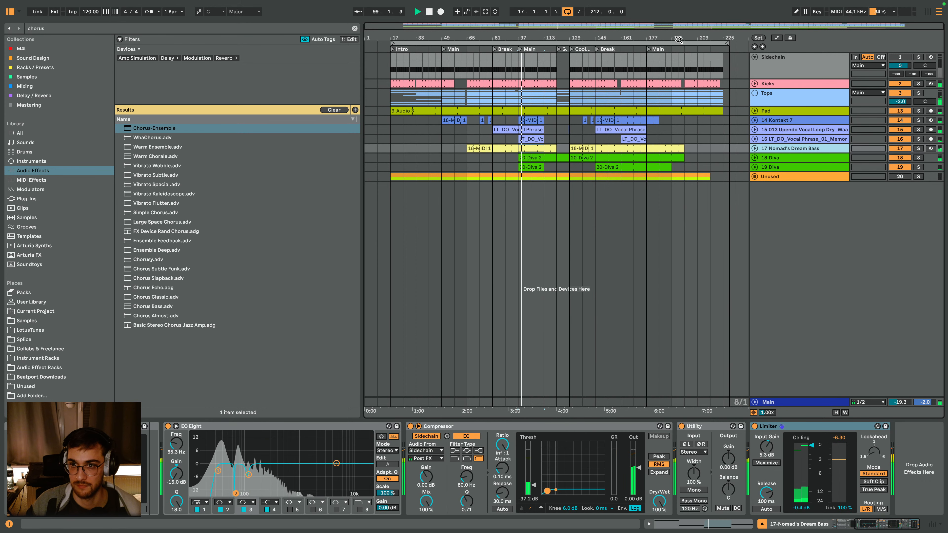
click(556, 138)
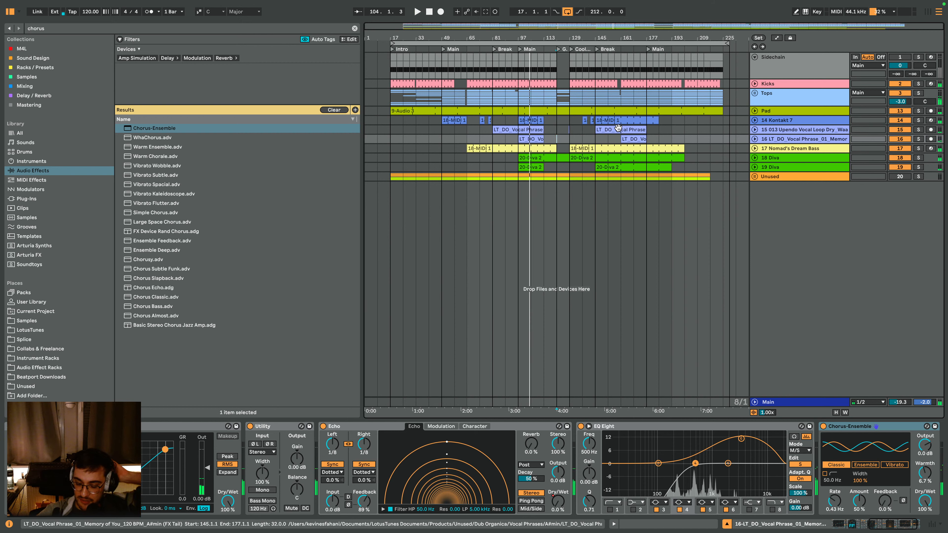
key(space)
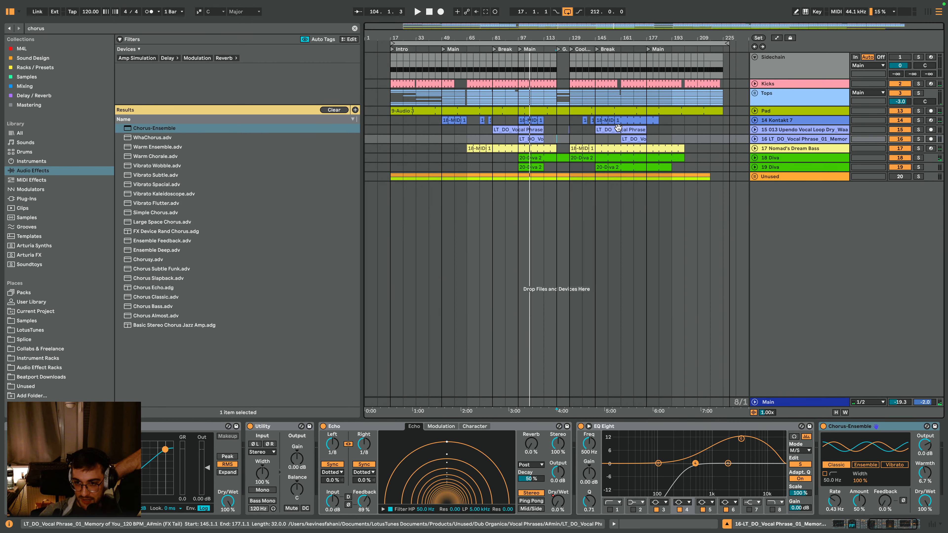
mouse_move(564, 39)
mouse_down()
mouse_move(546, 84)
mouse_move(536, 67)
mouse_move(563, 39)
mouse_up()
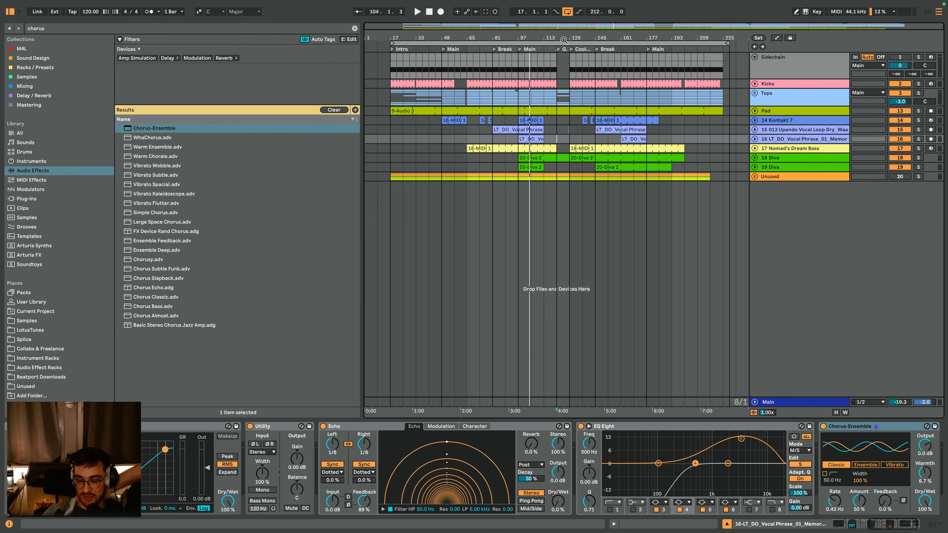
- Play the arrangement from bar 113 to hear the transition into the "Get more creative" section
click(563, 129)
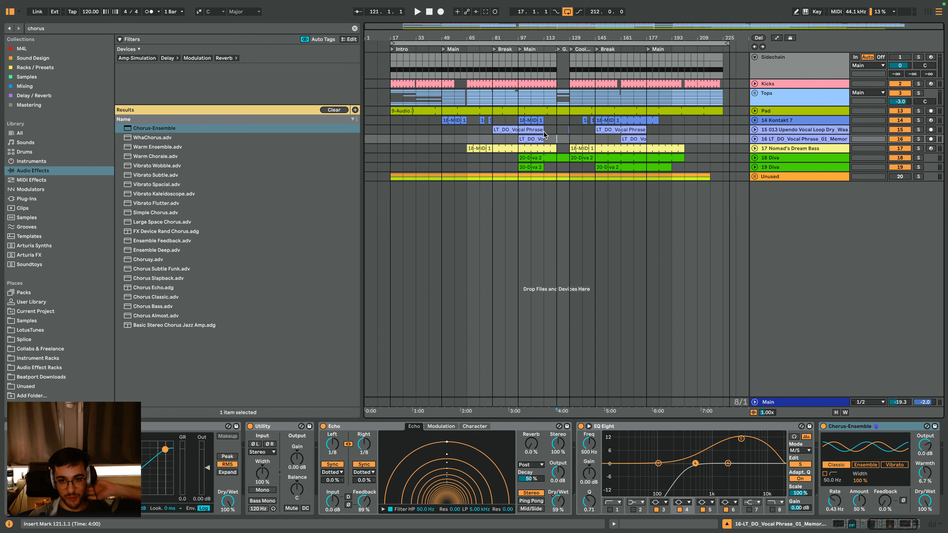
click(544, 139)
drag(563, 34, 563, 71)
click(548, 130)
drag(567, 38, 565, 52)
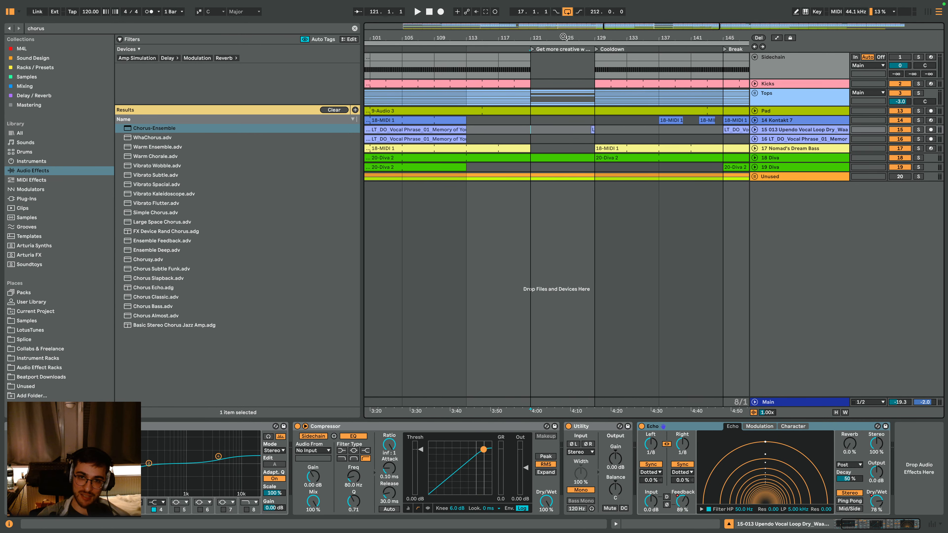
click(531, 121)
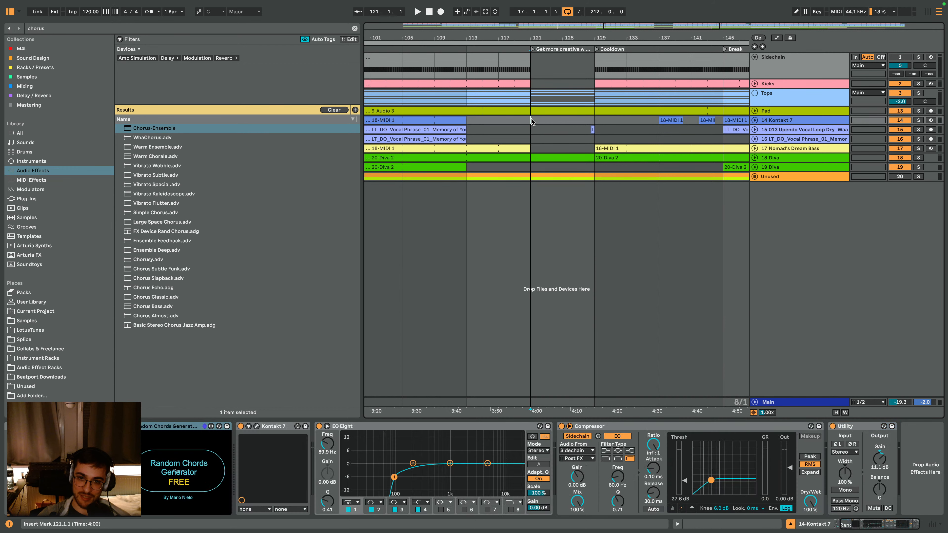
drag(547, 38, 548, 23)
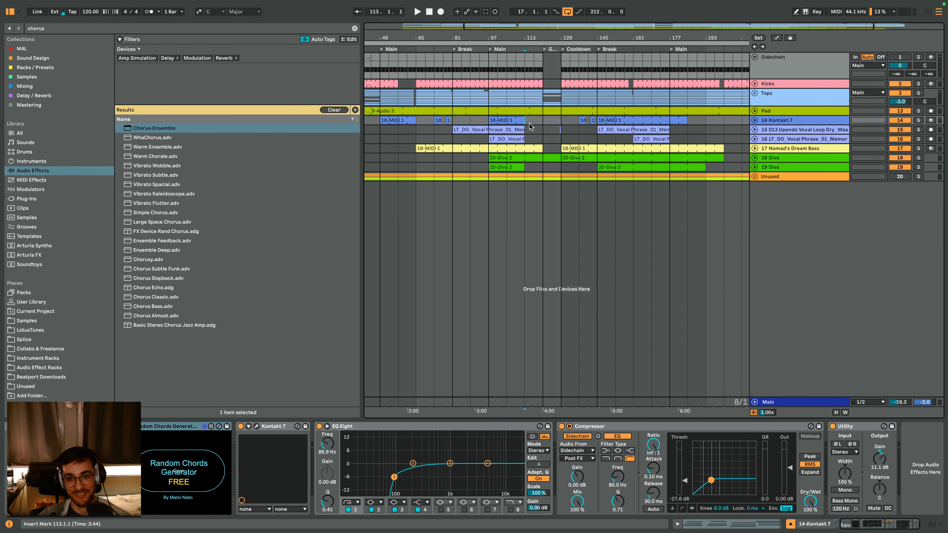
click(553, 49)
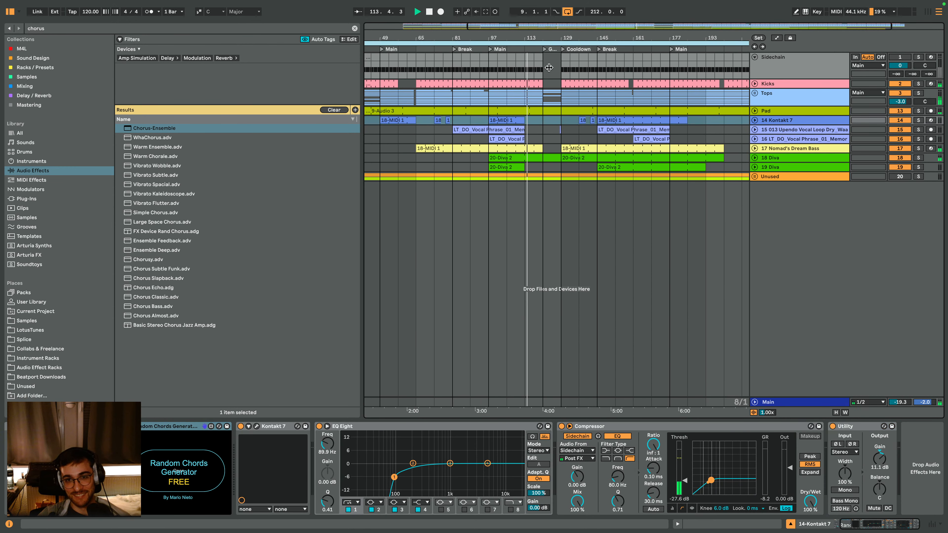
click(552, 44)
key(minus)
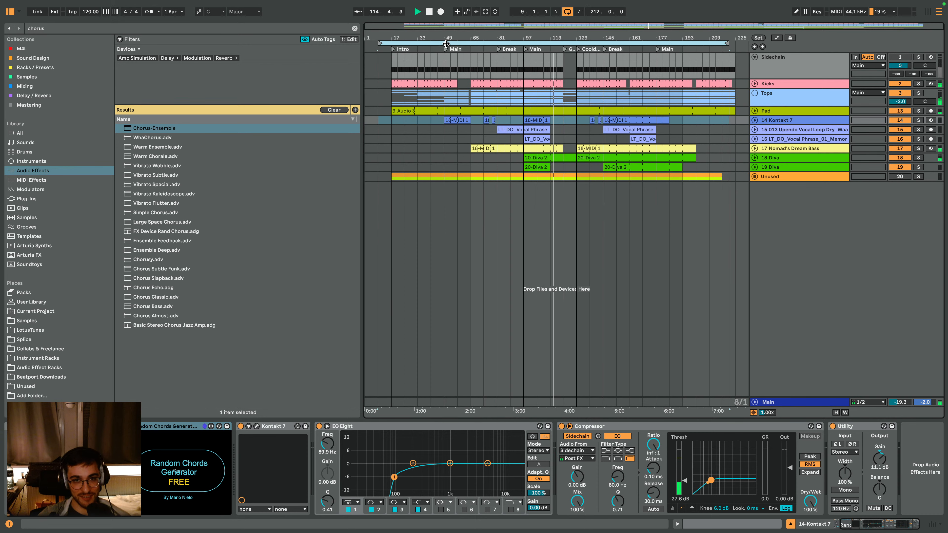
key(Right)
- Place the insert marker at bar 121 on the Kicks track while listening to the full mix
click(412, 131)
click(391, 139)
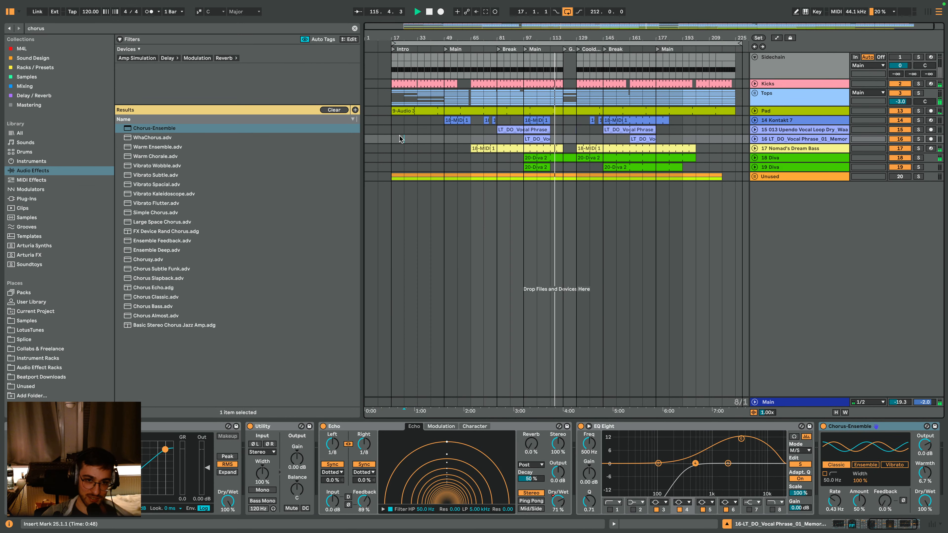
click(466, 167)
click(560, 83)
drag(556, 33, 556, 36)
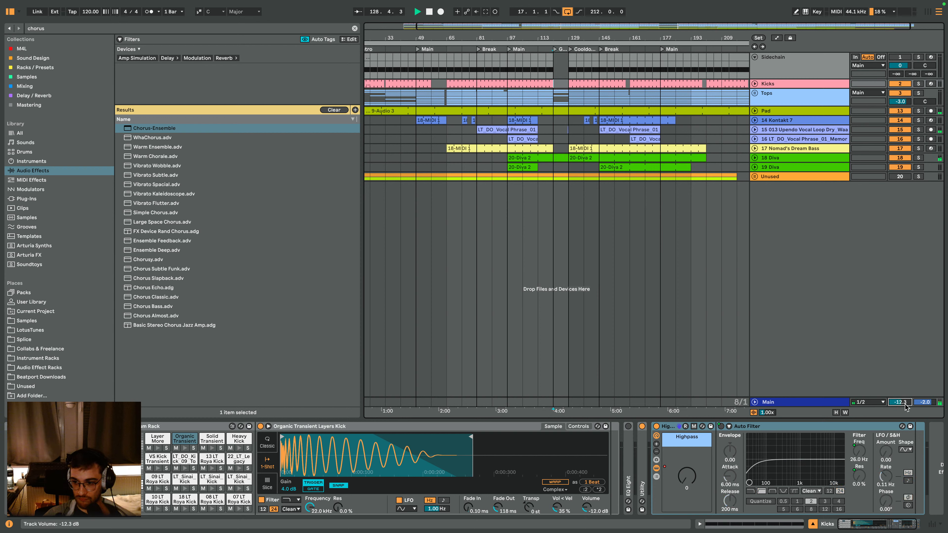
- Look through the Main track's device chain from its EQs to its limiters during playback
click(829, 405)
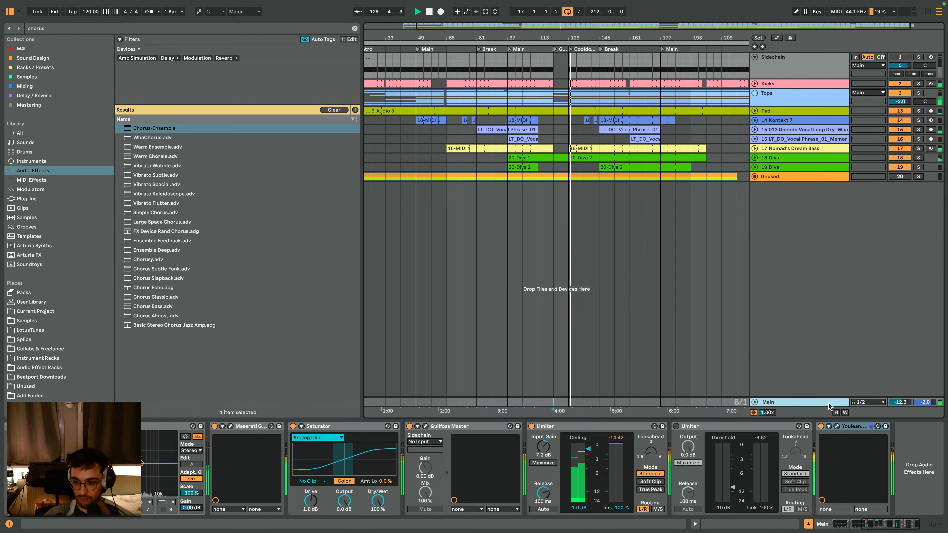
click(834, 524)
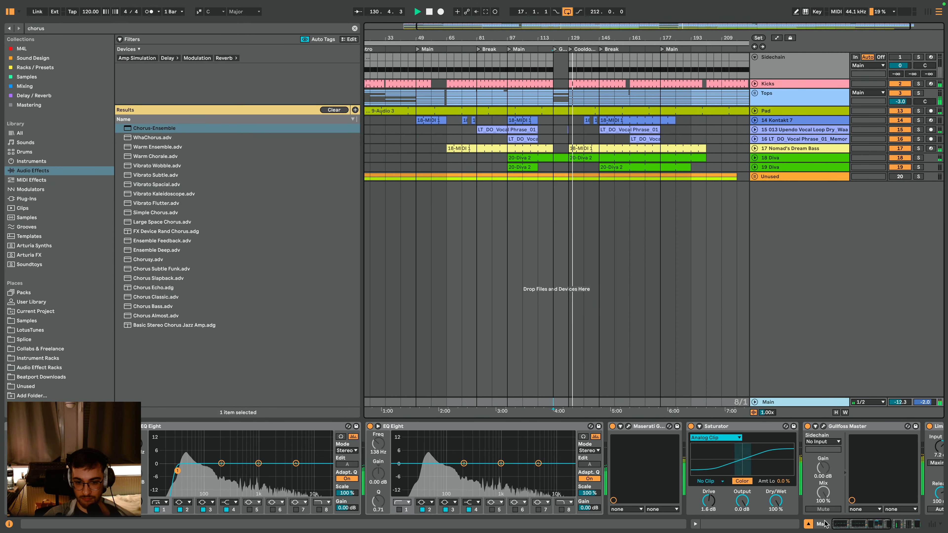
drag(835, 524, 890, 524)
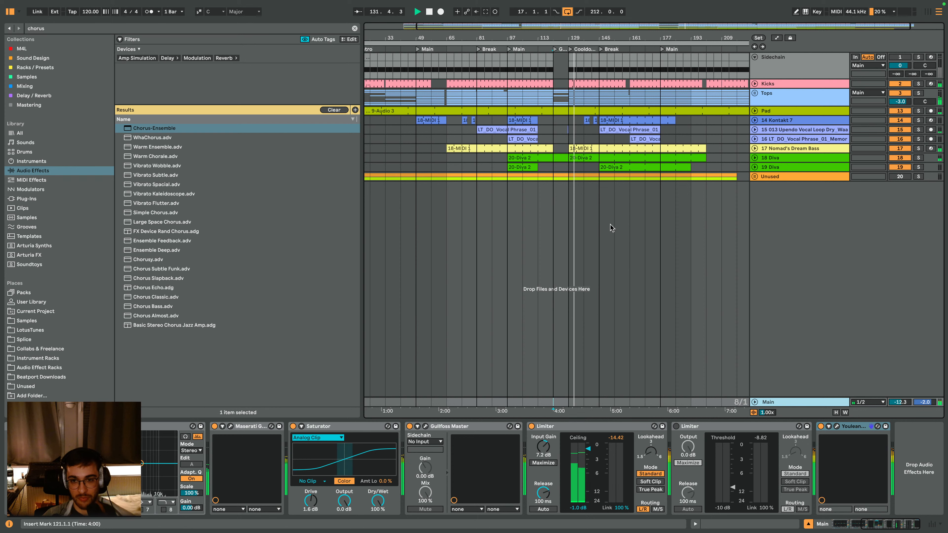
- Lower the Main track's volume to -25.3 dB while listening to the Cooldown and second Break
drag(899, 402, 900, 418)
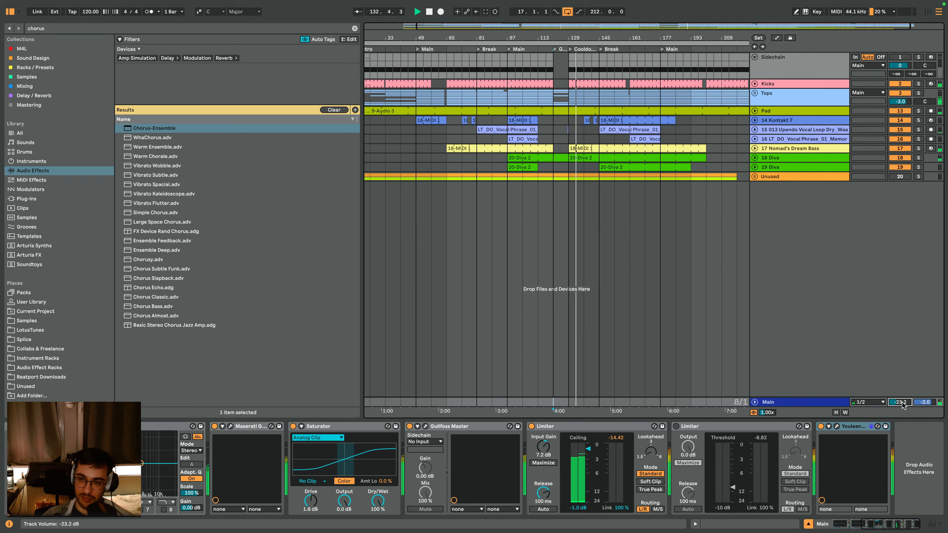
double_click(695, 37)
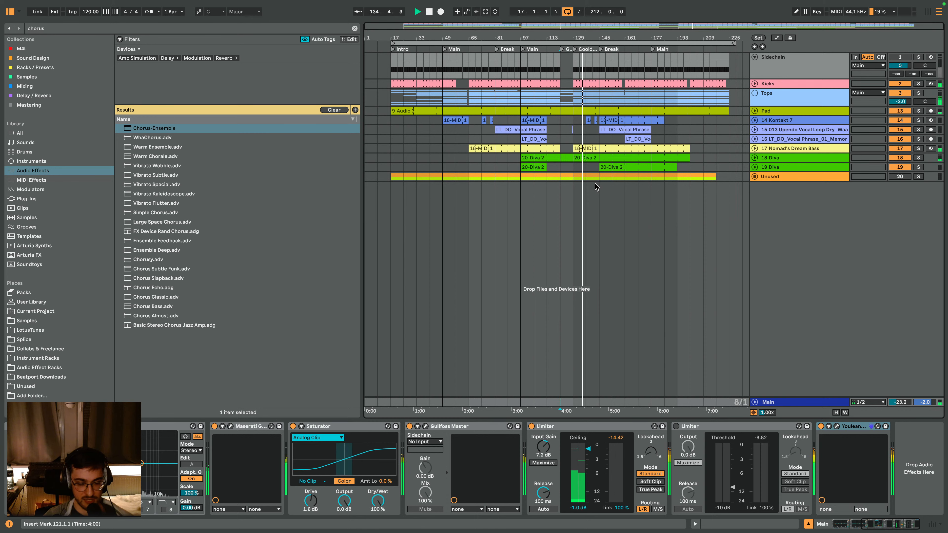
click(562, 178)
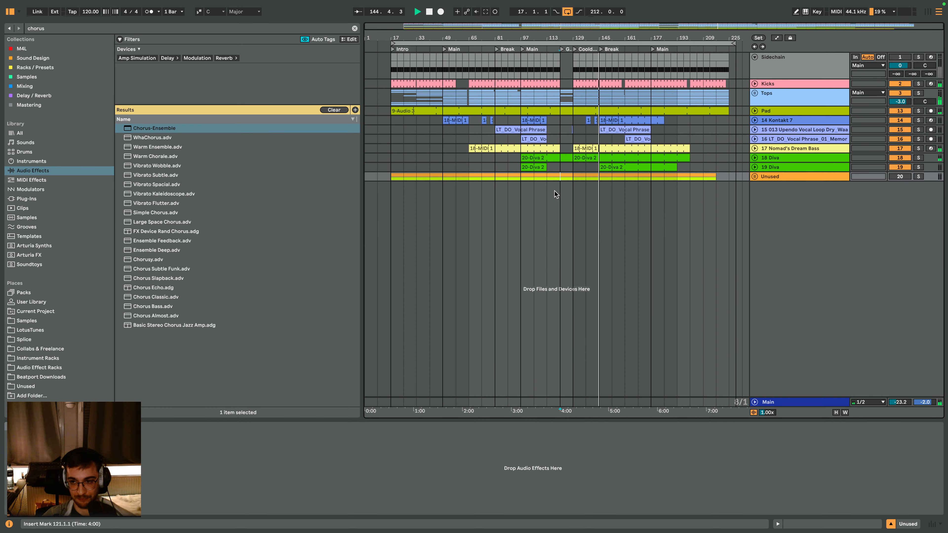
drag(900, 402, 900, 411)
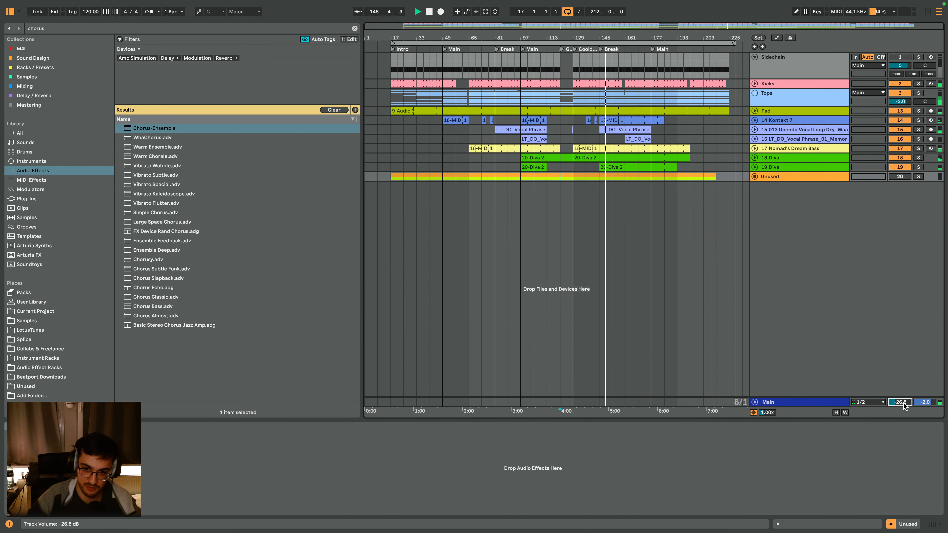
drag(901, 404, 901, 402)
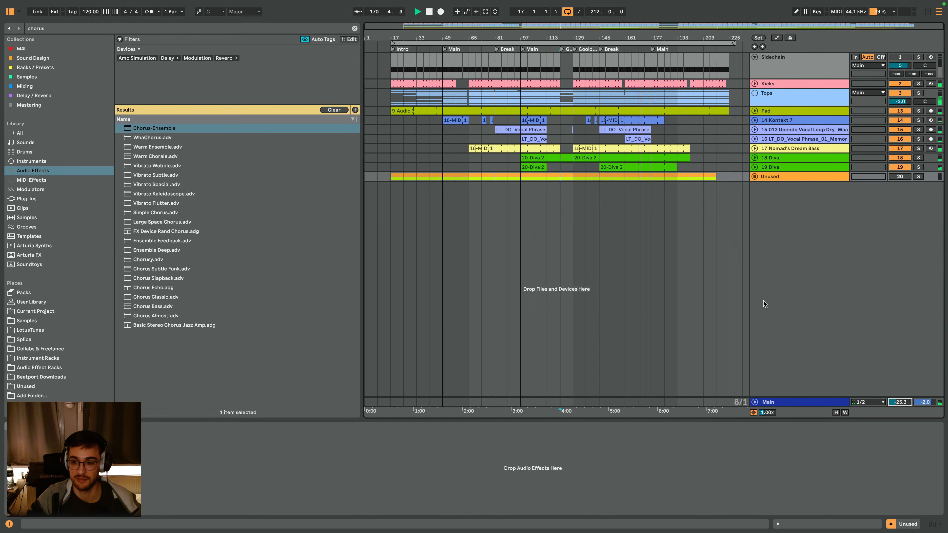
- Inspect the devices on the Main track and the Tops group while the final Main section plays
click(789, 402)
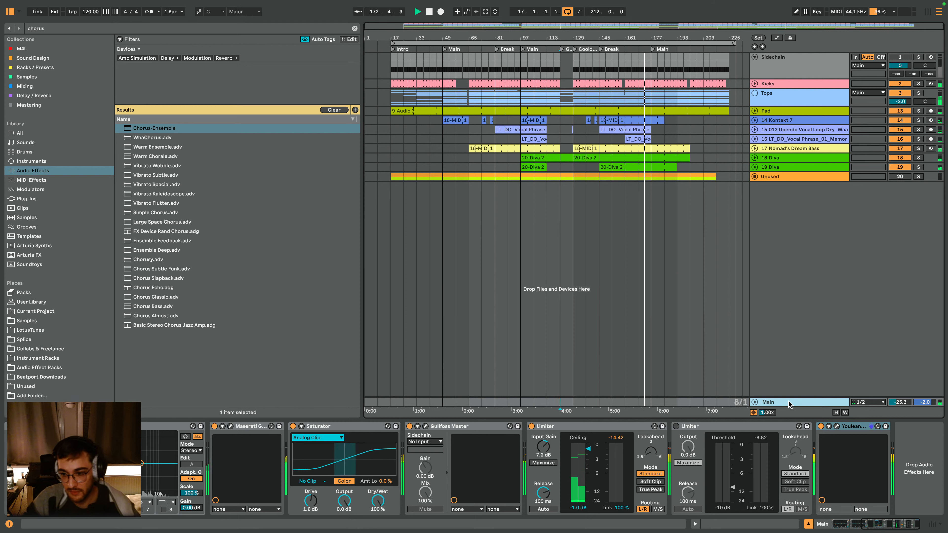
mouse_move(794, 398)
mouse_down()
mouse_move(795, 382)
mouse_move(794, 398)
mouse_up()
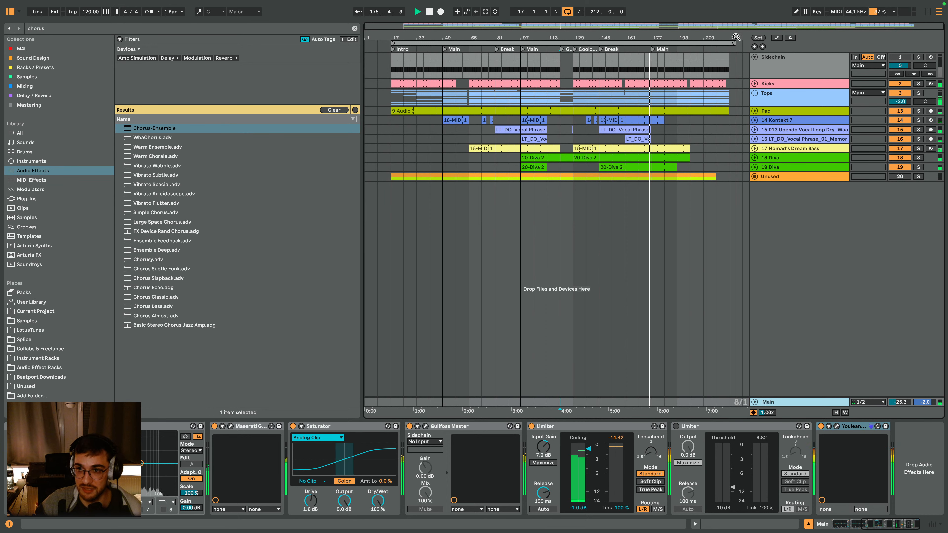
drag(735, 35, 734, 36)
click(767, 95)
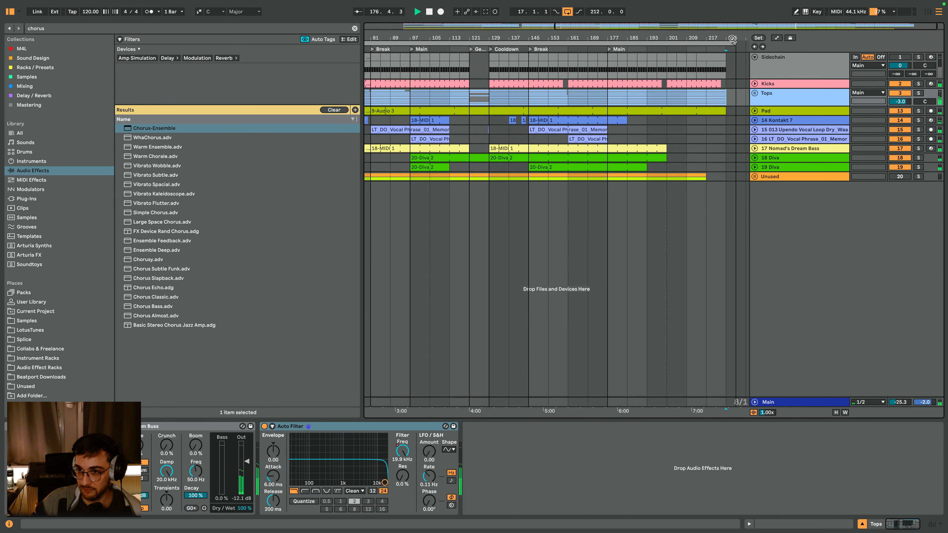
key(w)
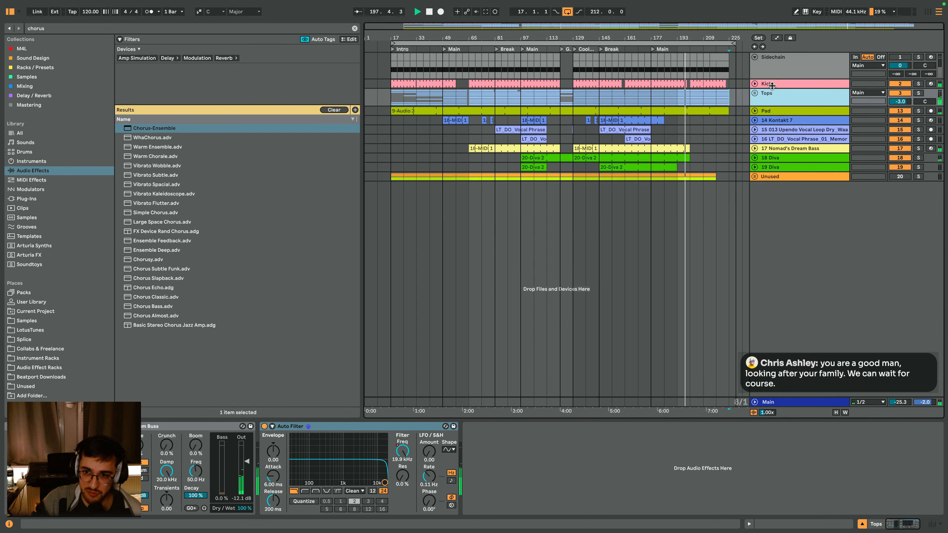
click(773, 87)
click(769, 93)
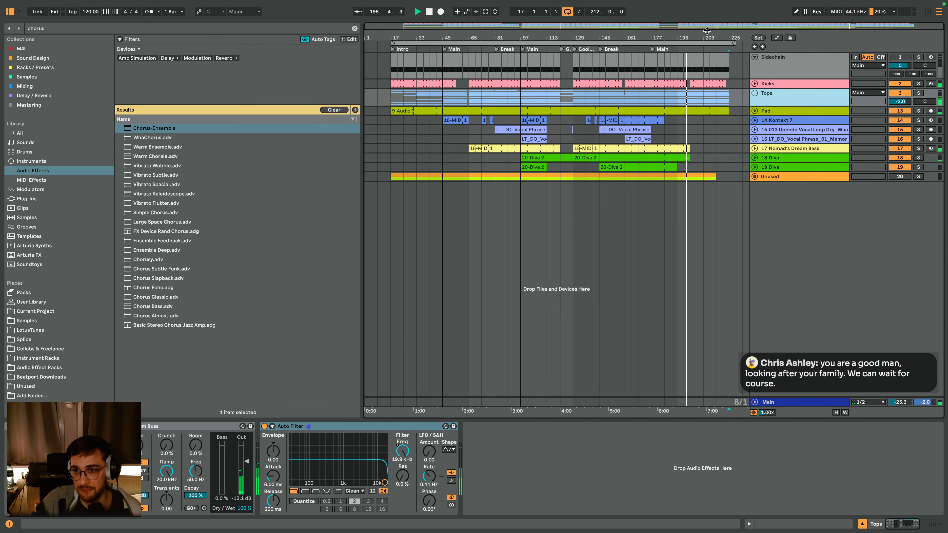
- Set the Main track's volume to -17.4 dB and shorten the arrangement loop to 208 bars
drag(706, 28, 707, 41)
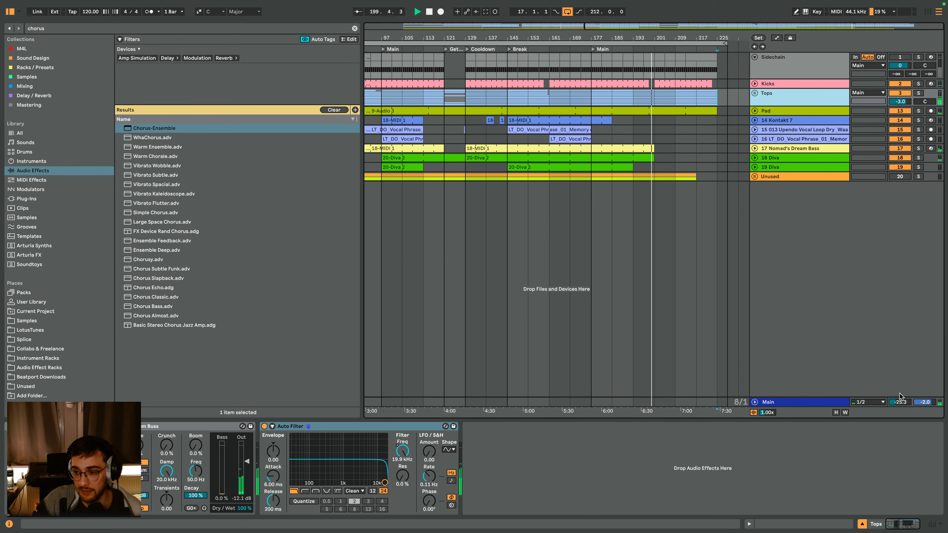
drag(899, 402, 900, 392)
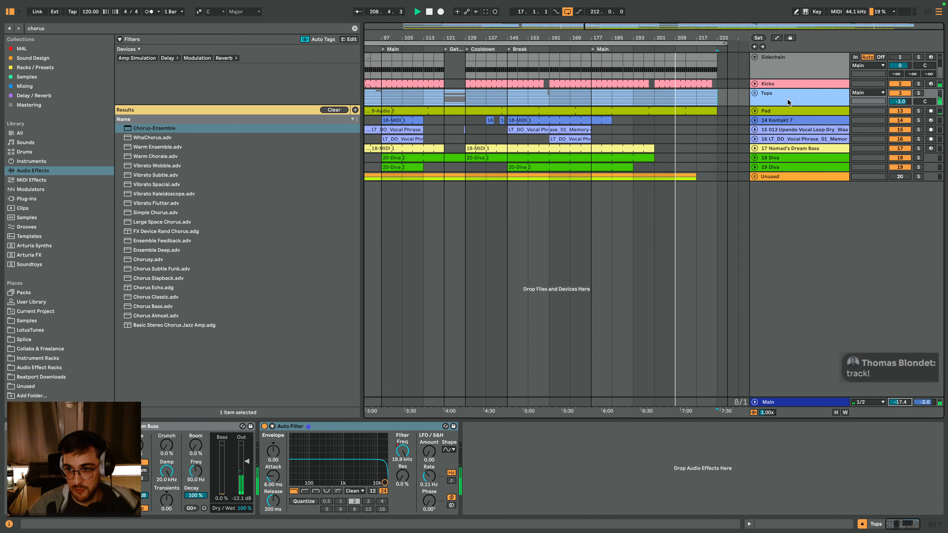
double_click(606, 37)
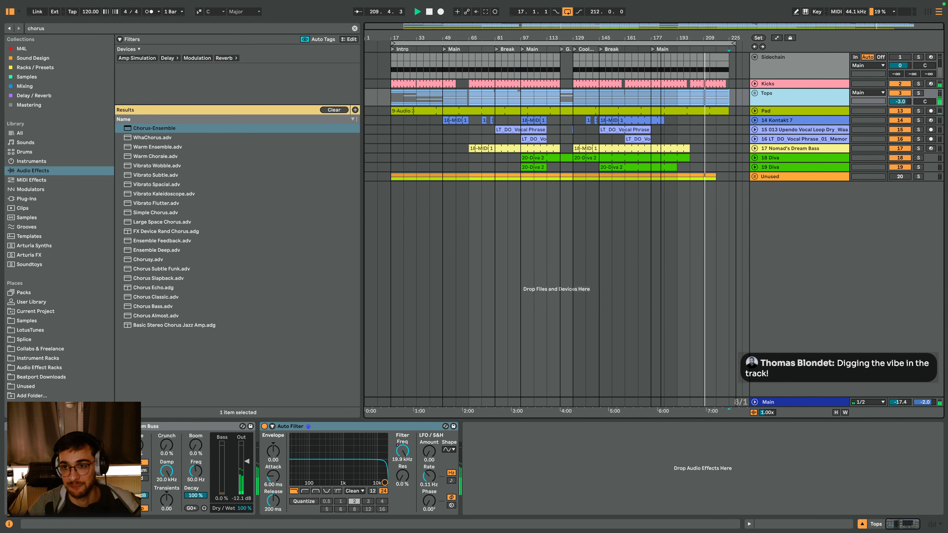
drag(735, 42, 730, 40)
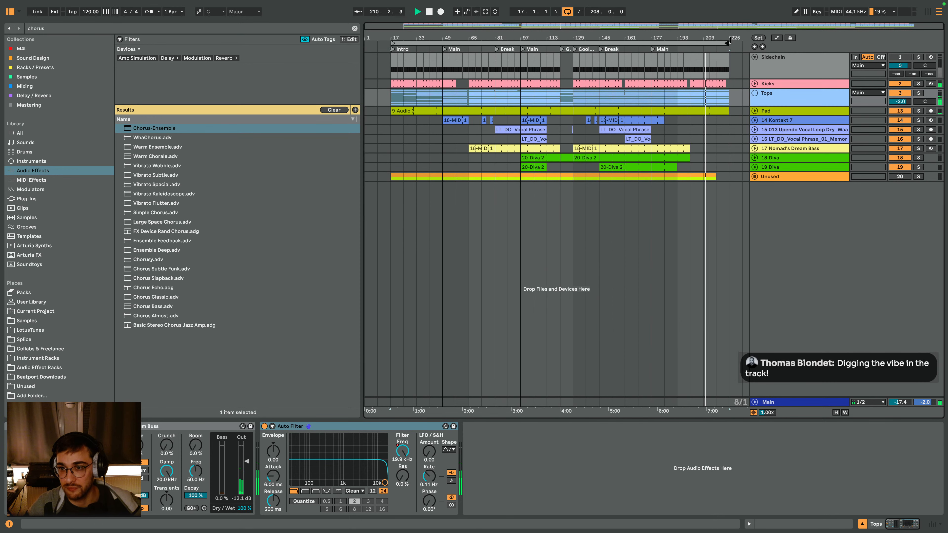
- Play the arrangement from bar 17 and show the Main track's device chain
click(391, 130)
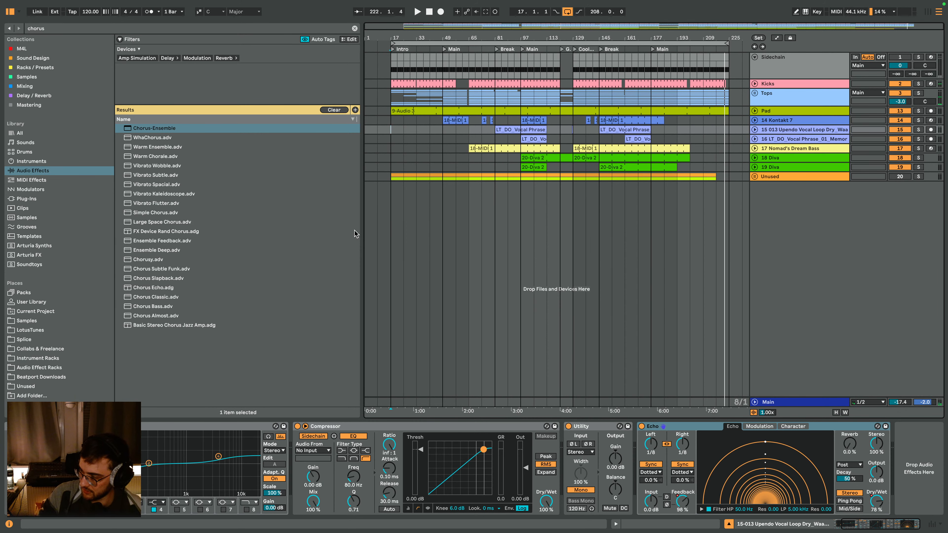
key(space)
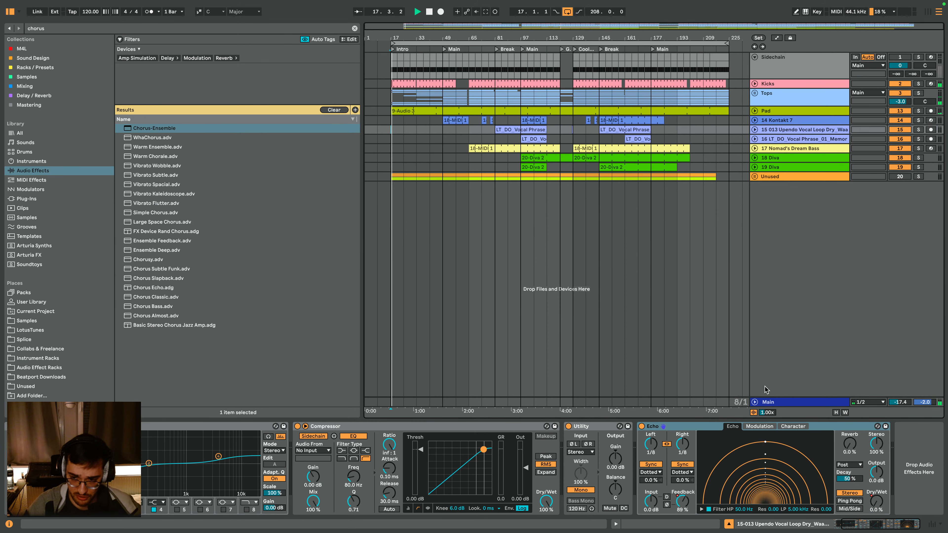
click(774, 402)
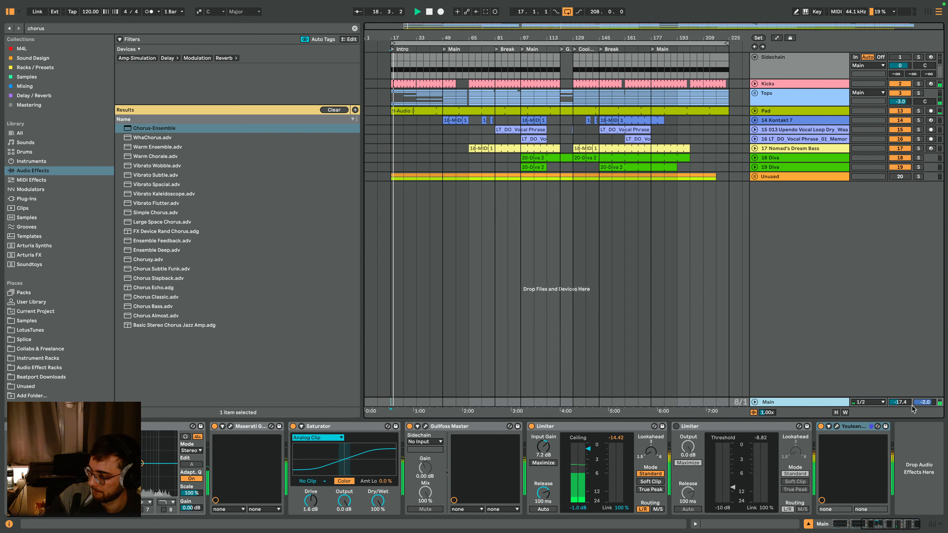